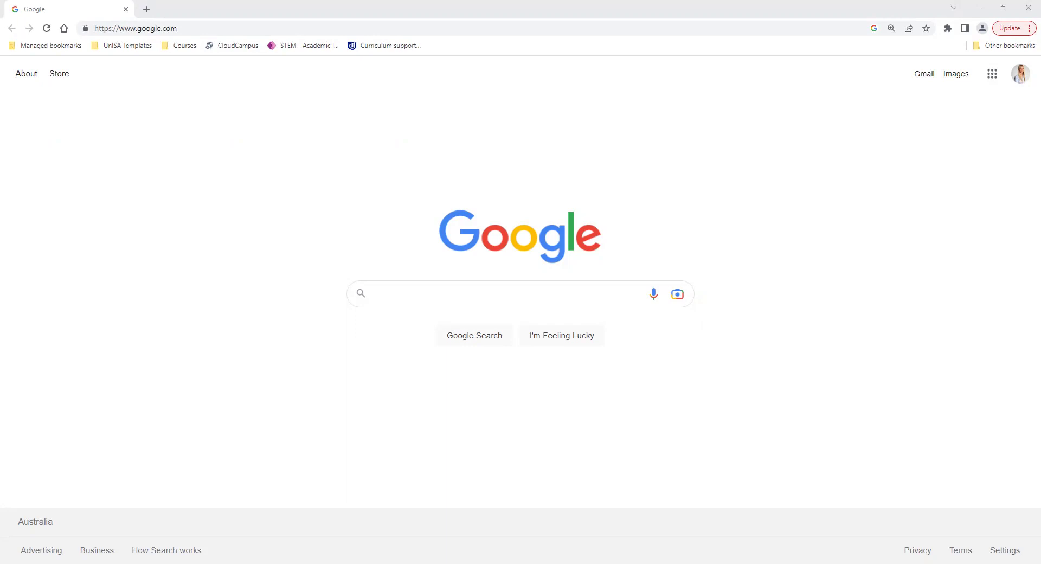
Google 'Unisa Library' and open the 'UniSA Library - University of South Australia' result.
click(395, 290)
text(Unisa Libr)
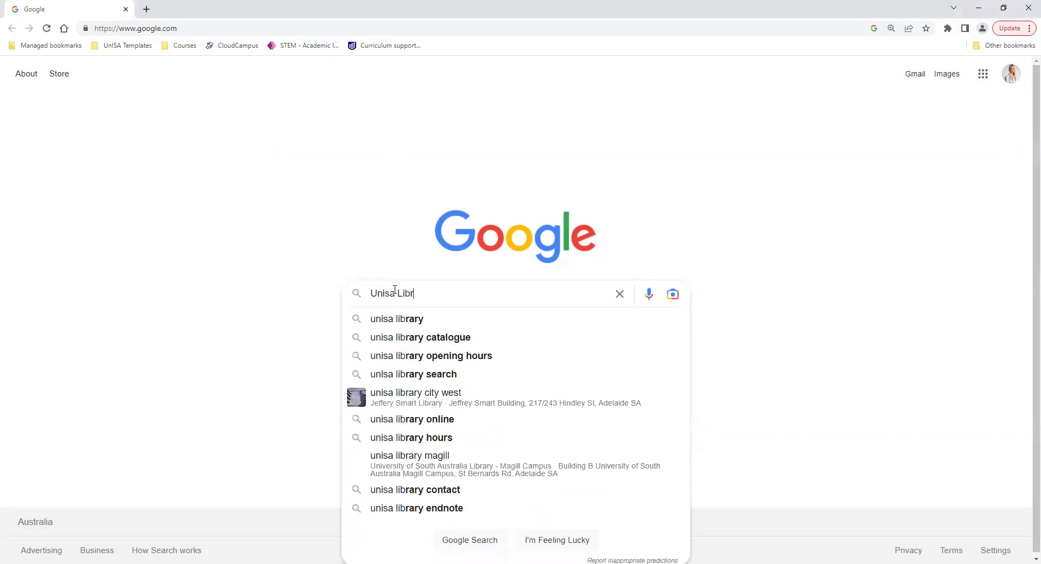
text(ary)
key(Return)
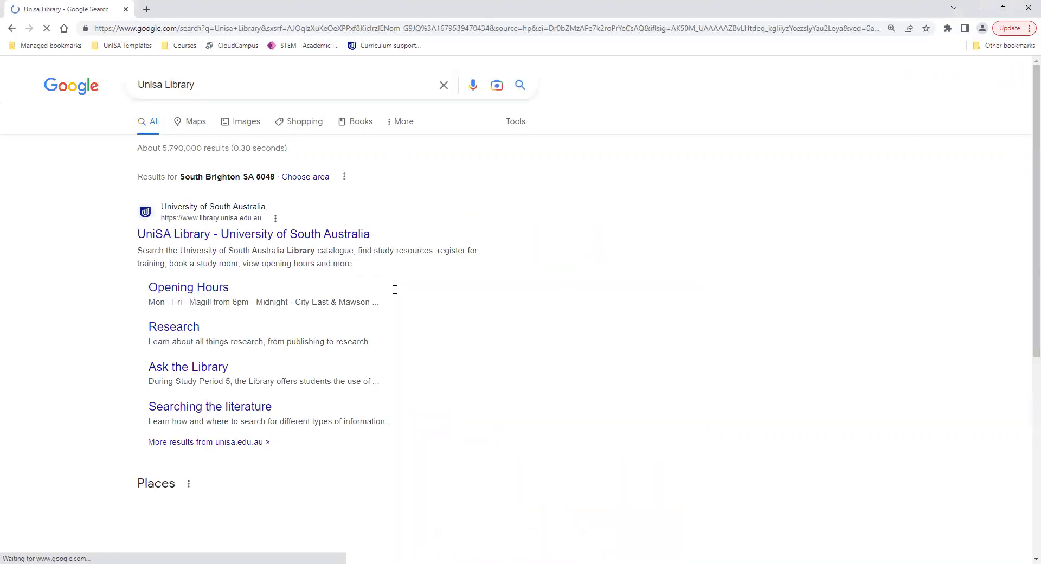
click(328, 234)
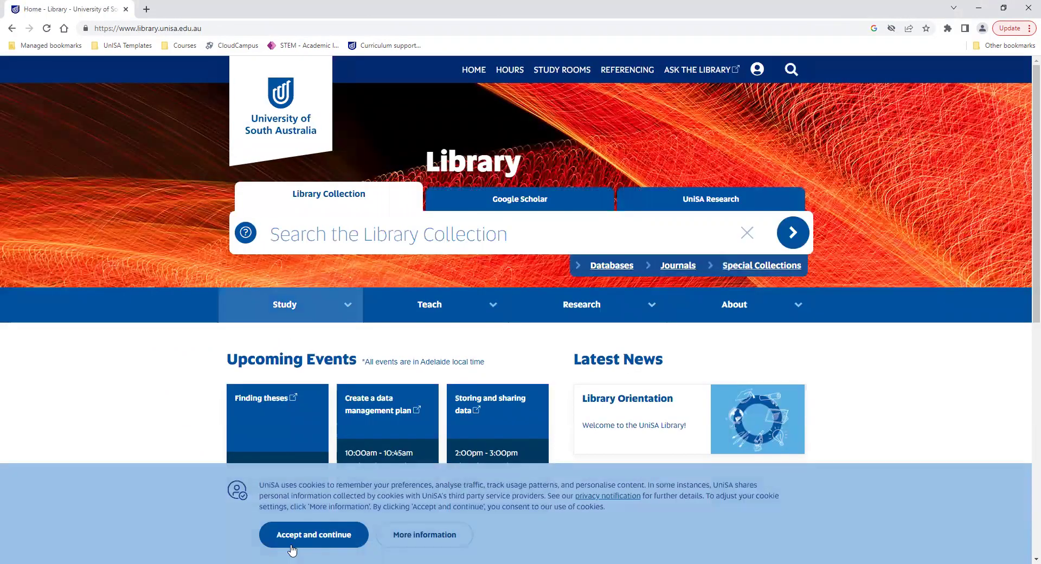
Accept the cookie notice and go to Guides under the Study menu.
click(291, 549)
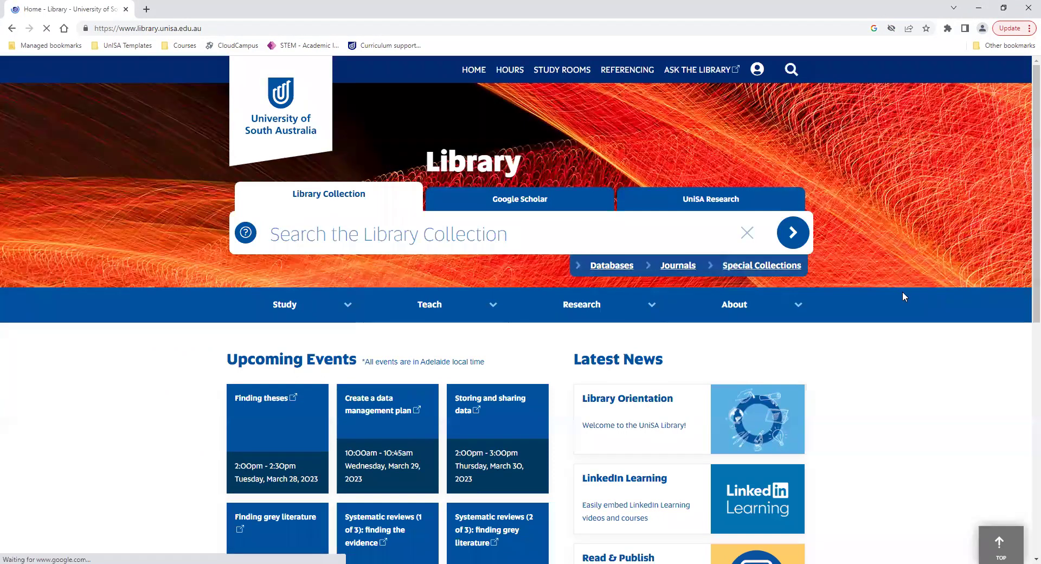
scroll(902, 291, down, 5)
scroll(902, 296, up, 3)
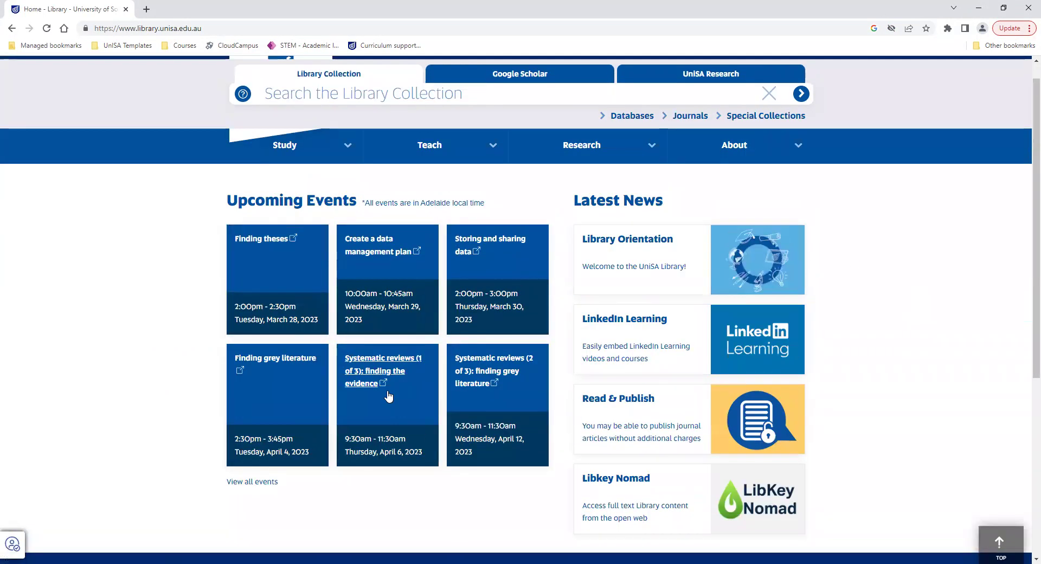
scroll(221, 350, up, 3)
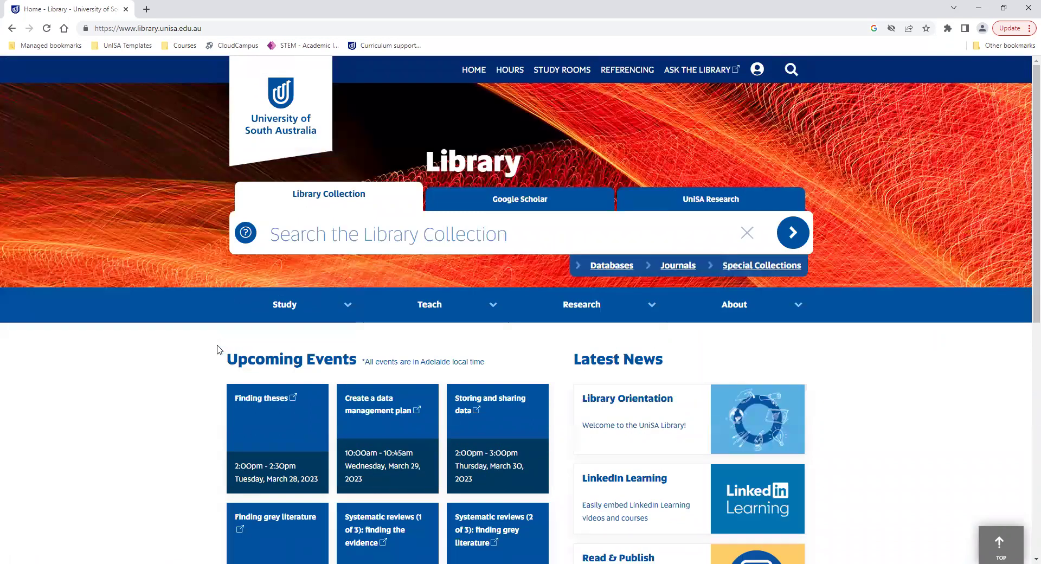
click(348, 307)
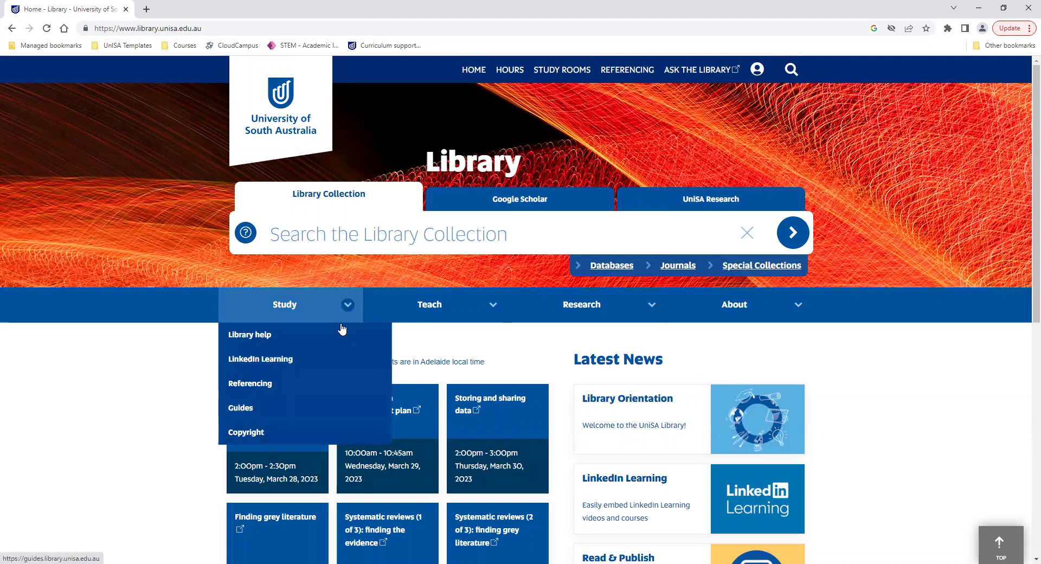
click(278, 411)
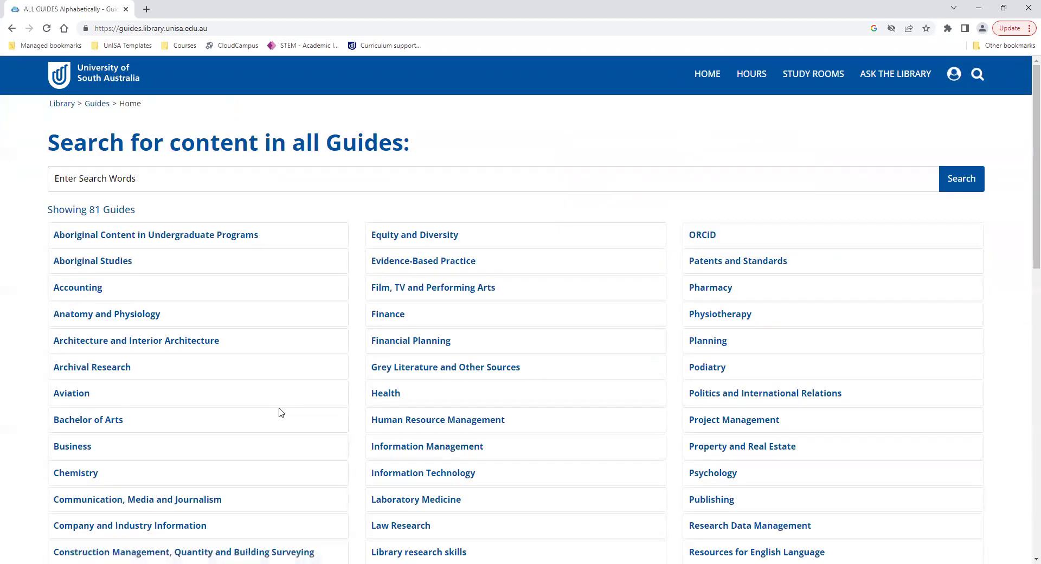
Scroll through the list of 81 subject guides to find Law Research.
scroll(282, 414, down, 2)
scroll(282, 414, down, 5)
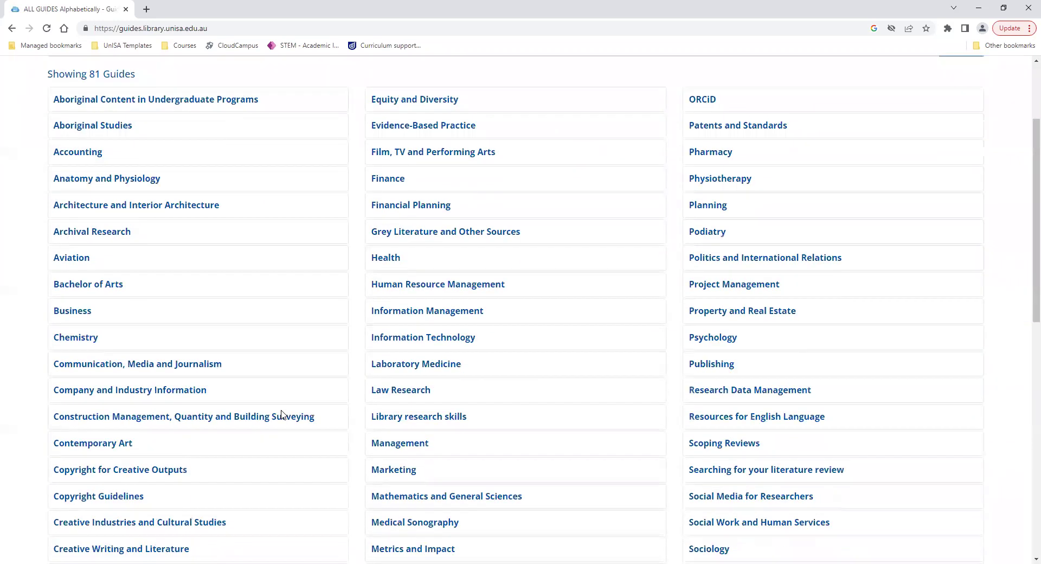
scroll(285, 416, down, 3)
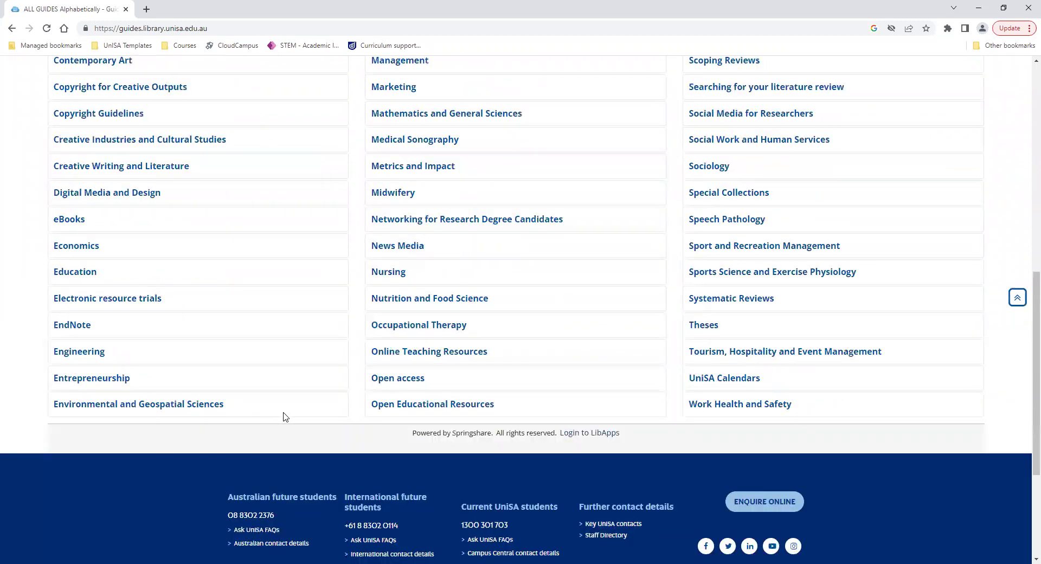
scroll(285, 416, down, 1)
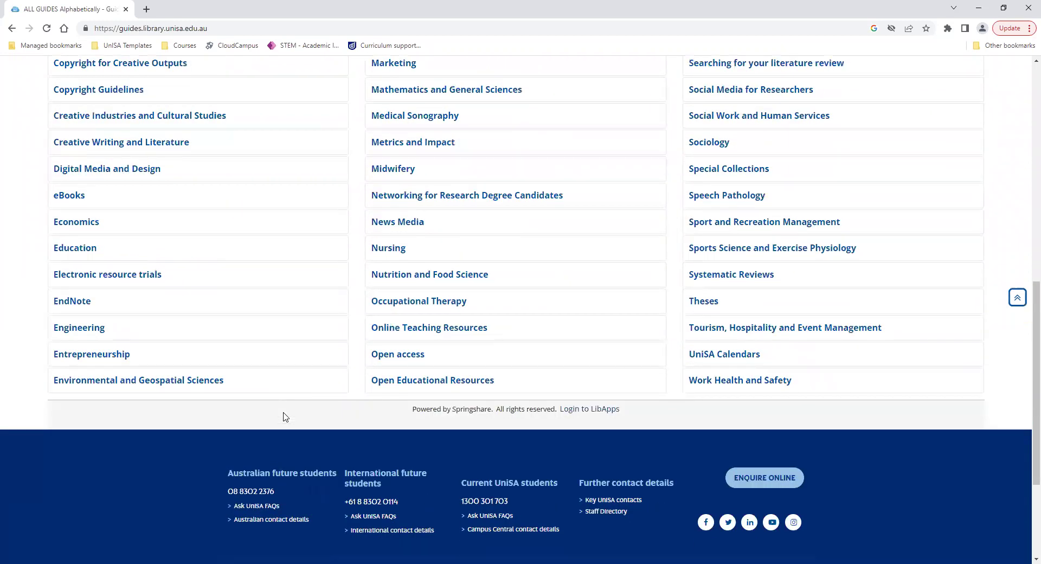
scroll(285, 417, up, 1)
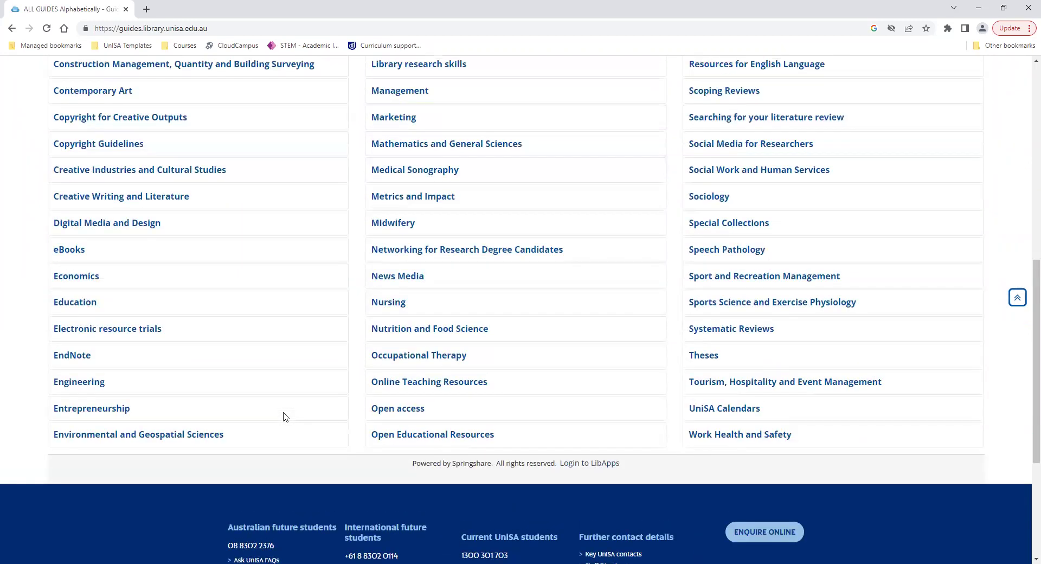
scroll(285, 416, up, 5)
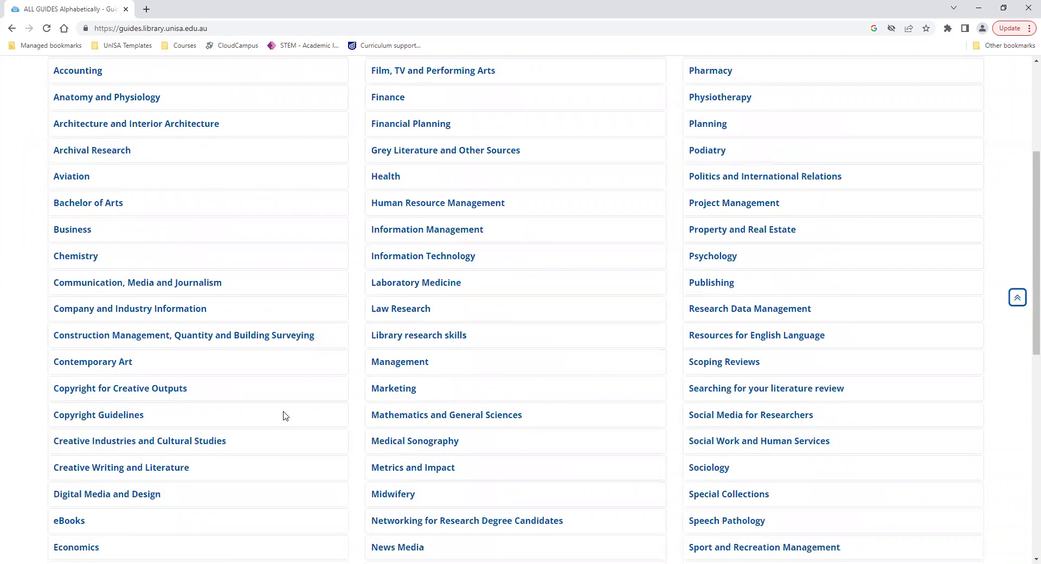
click(401, 309)
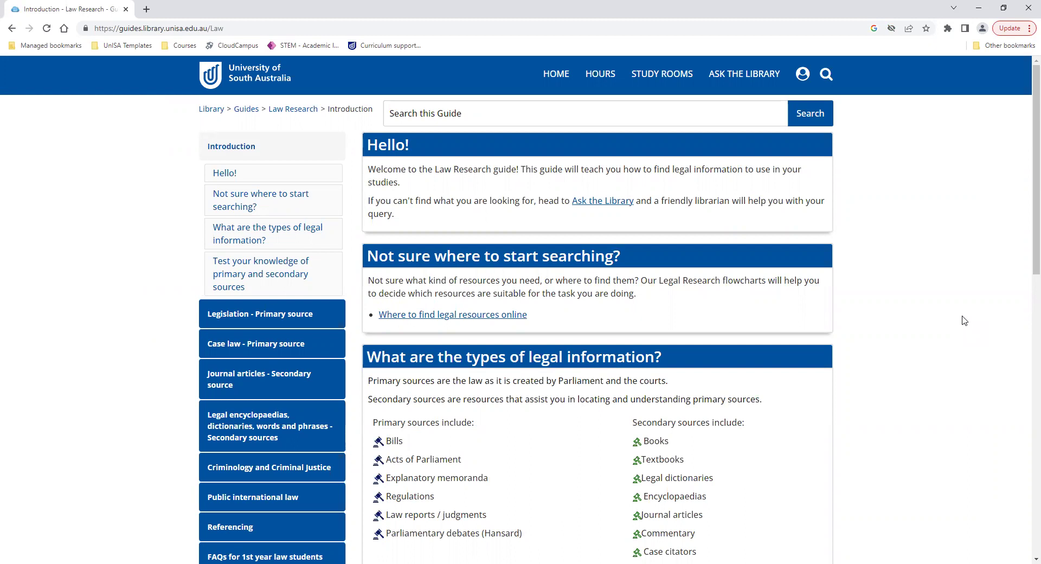
scroll(965, 326, down, 3)
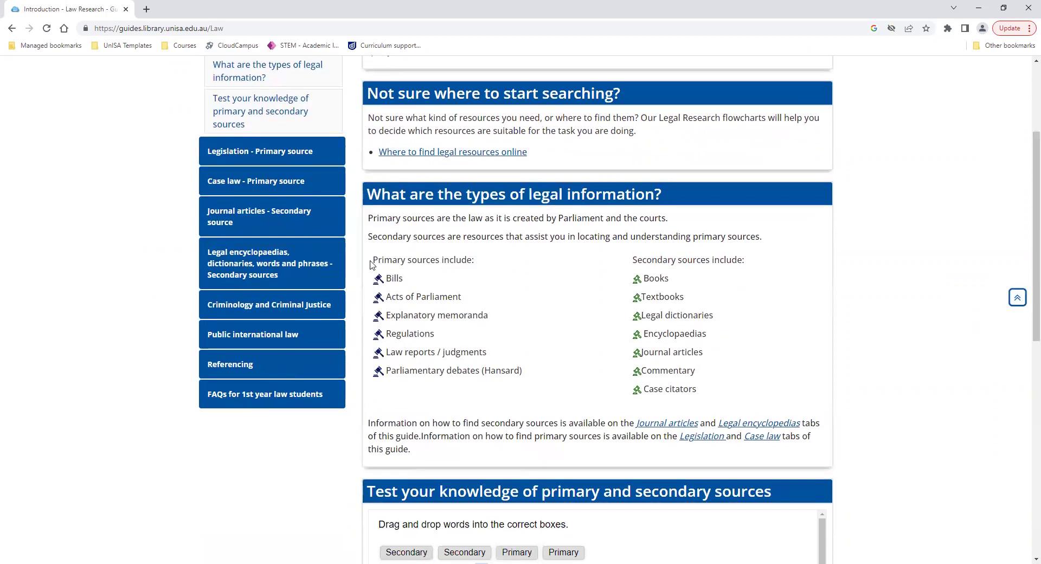
drag(373, 256, 546, 377)
drag(632, 265, 696, 391)
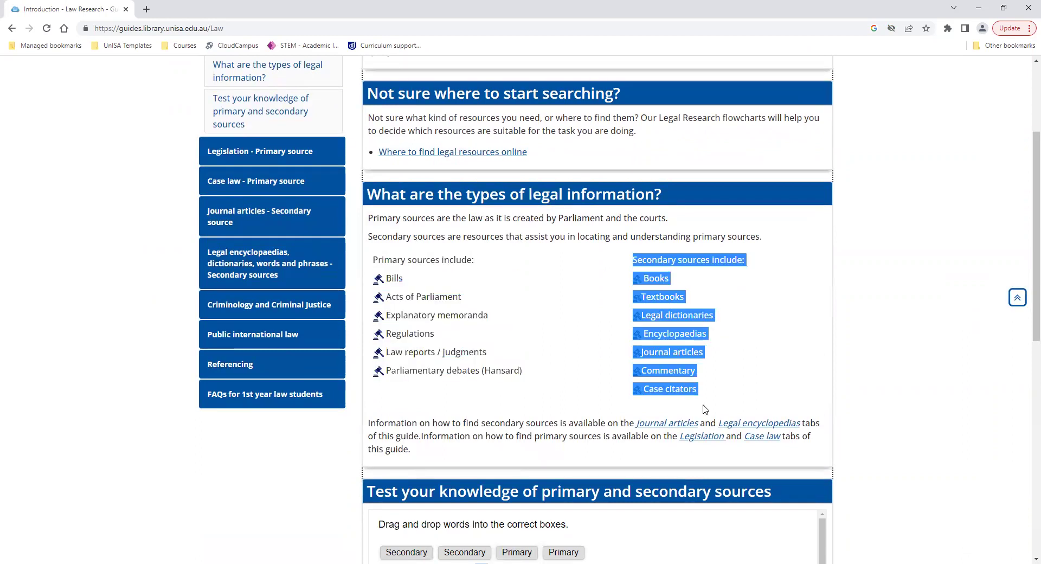
click(838, 349)
scroll(796, 323, down, 4)
scroll(796, 324, down, 1)
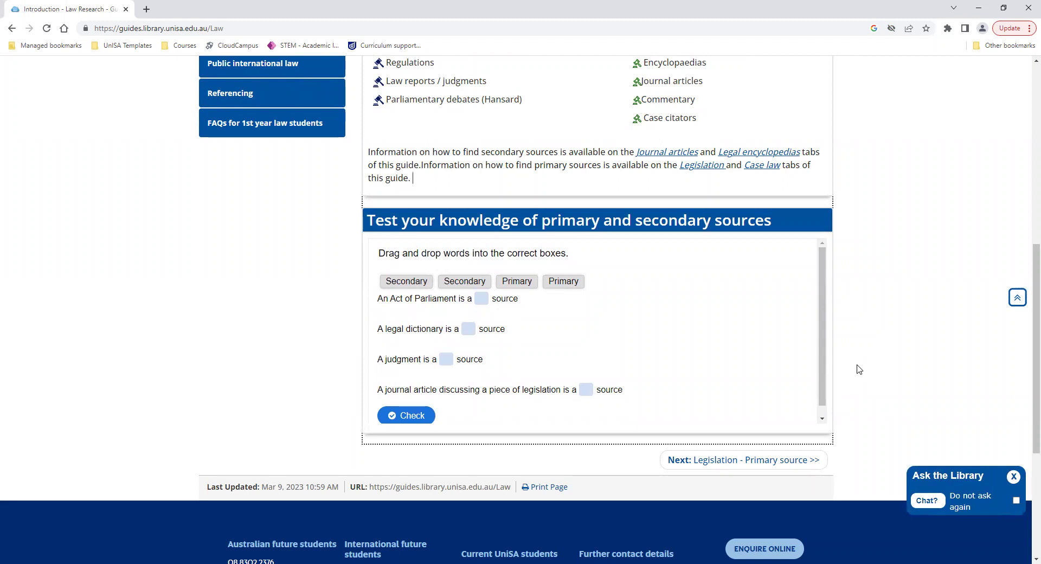
scroll(859, 369, up, 7)
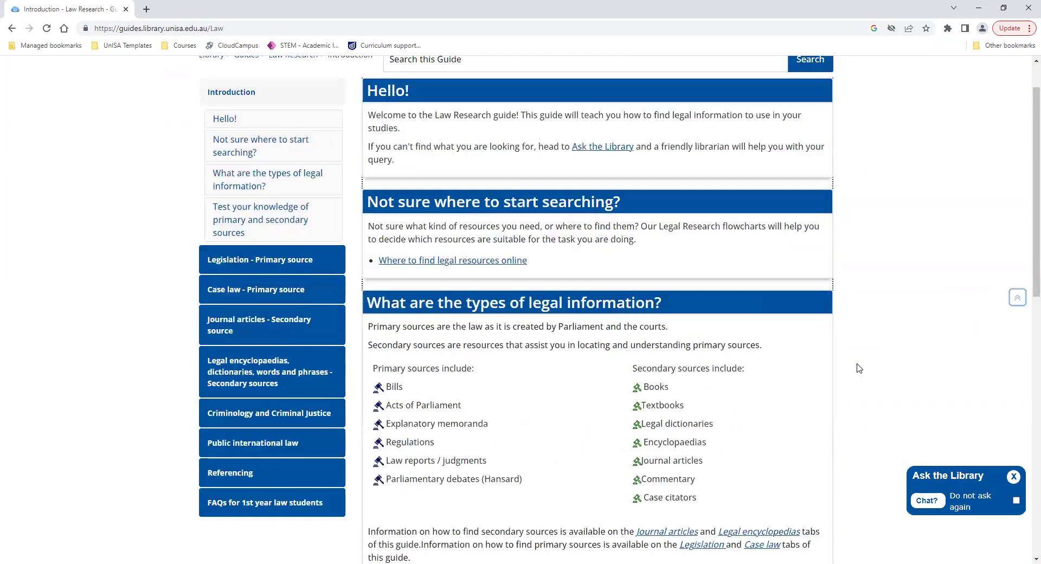
scroll(858, 369, up, 1)
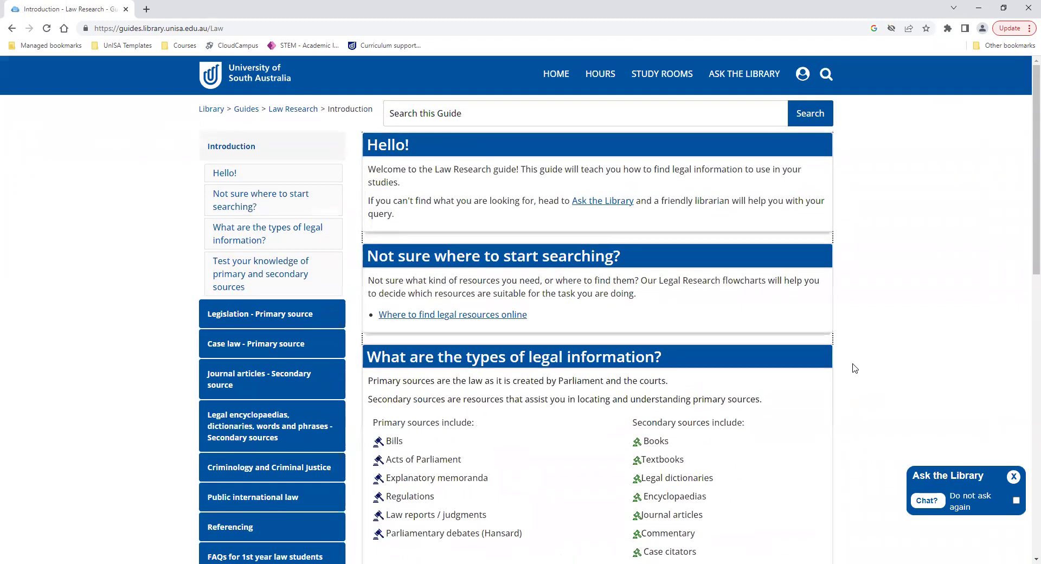
Read through the Legislation – Primary source page, then open Case law – Primary source.
click(279, 319)
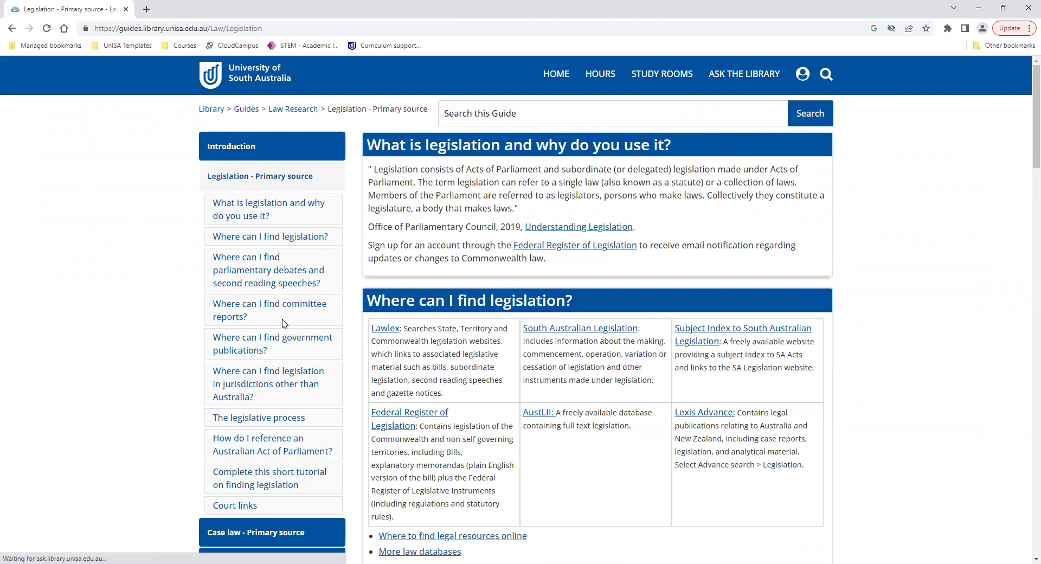
scroll(1006, 290, down, 2)
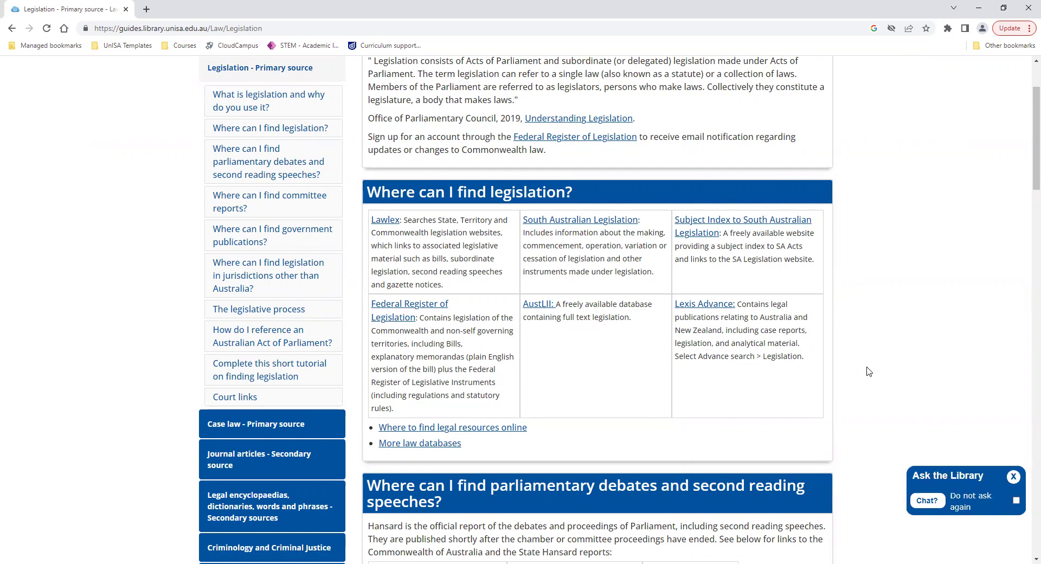
scroll(868, 371, down, 5)
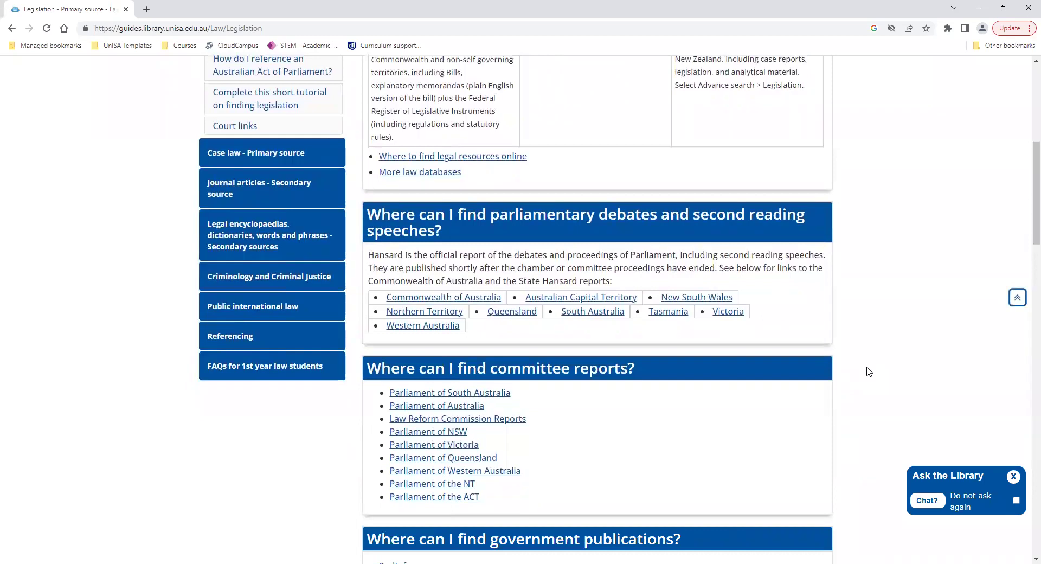
scroll(868, 371, down, 12)
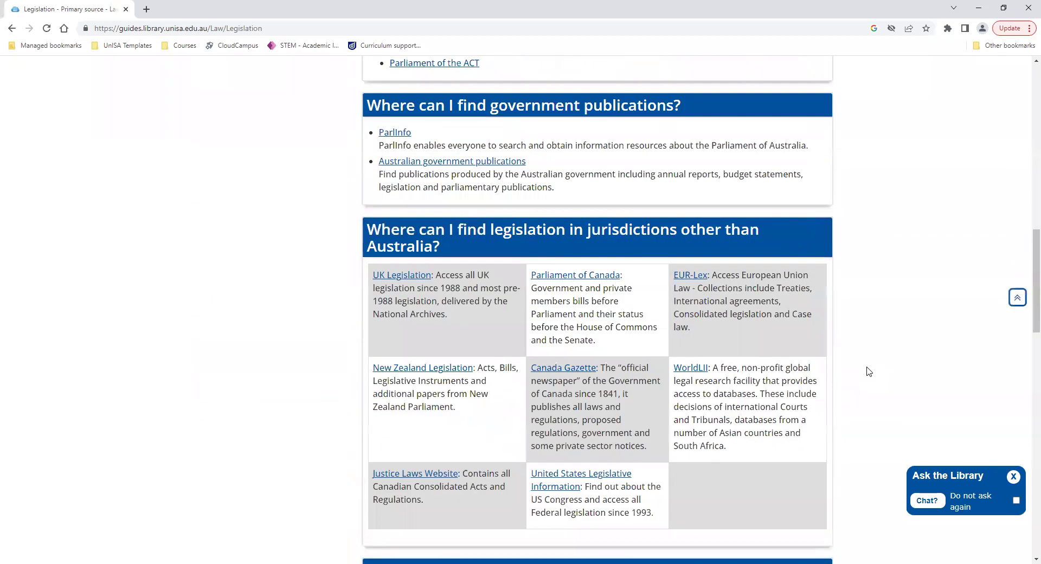
scroll(868, 372, down, 8)
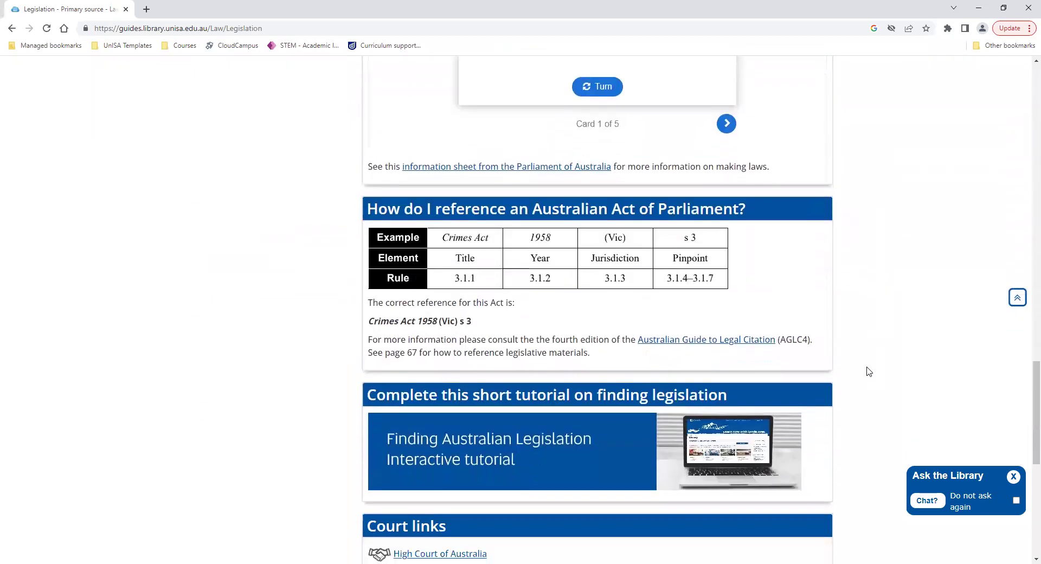
scroll(868, 372, down, 8)
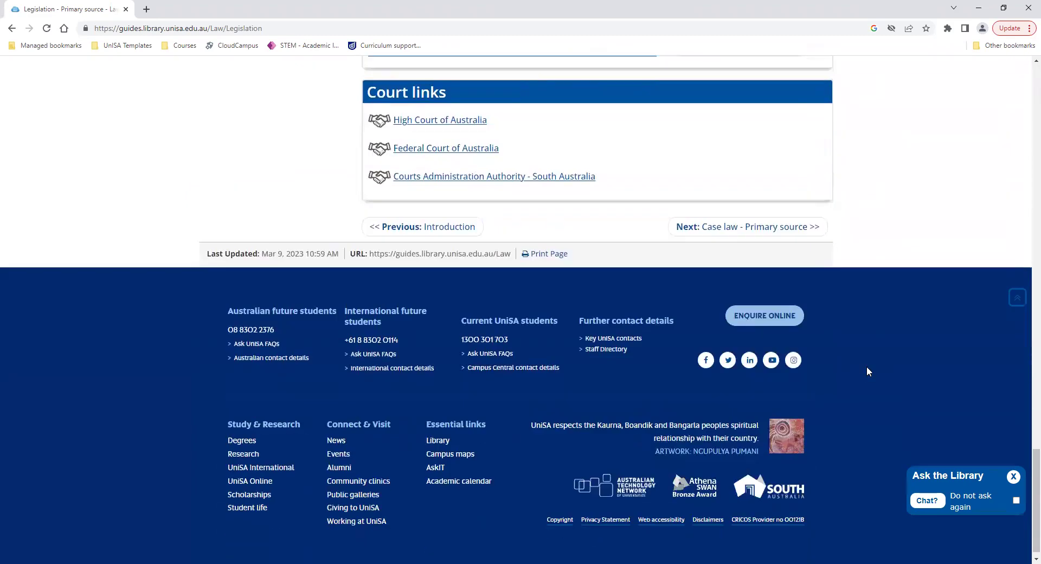
scroll(868, 372, up, 16)
scroll(868, 371, up, 15)
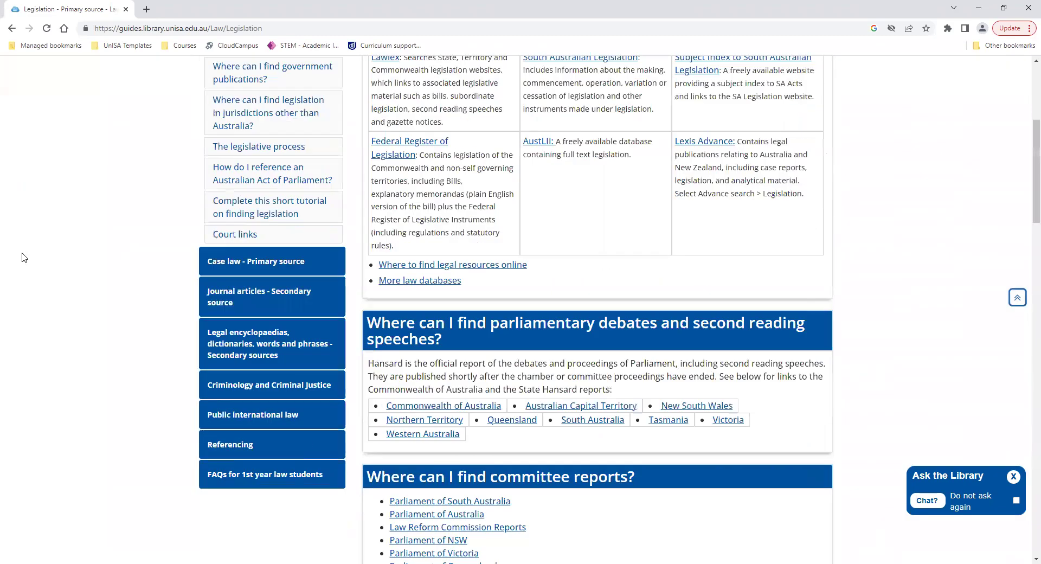
click(284, 273)
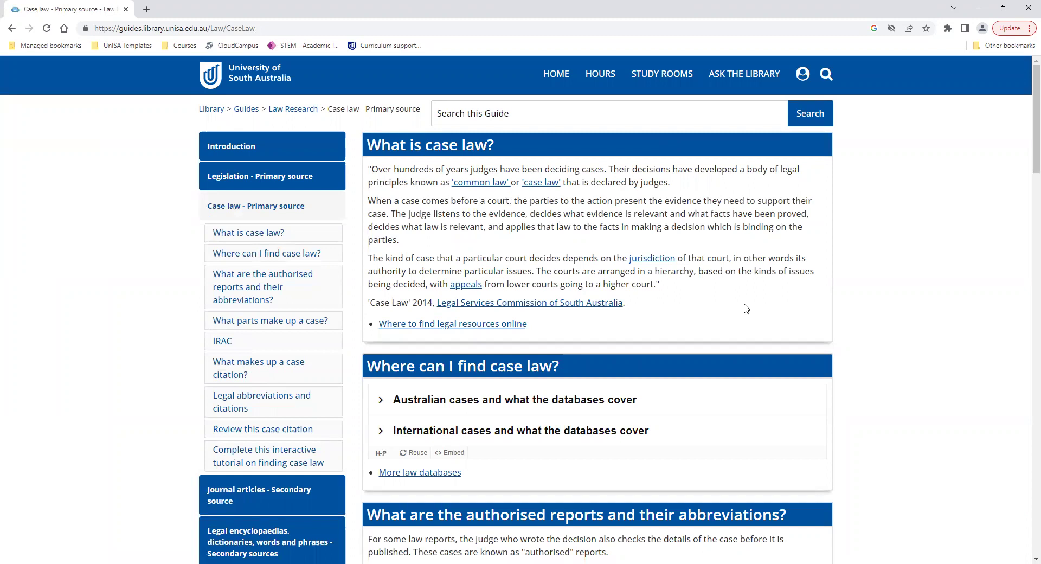
Look at the FAQs for 1st year law students page, then return to Referencing.
scroll(746, 308, down, 4)
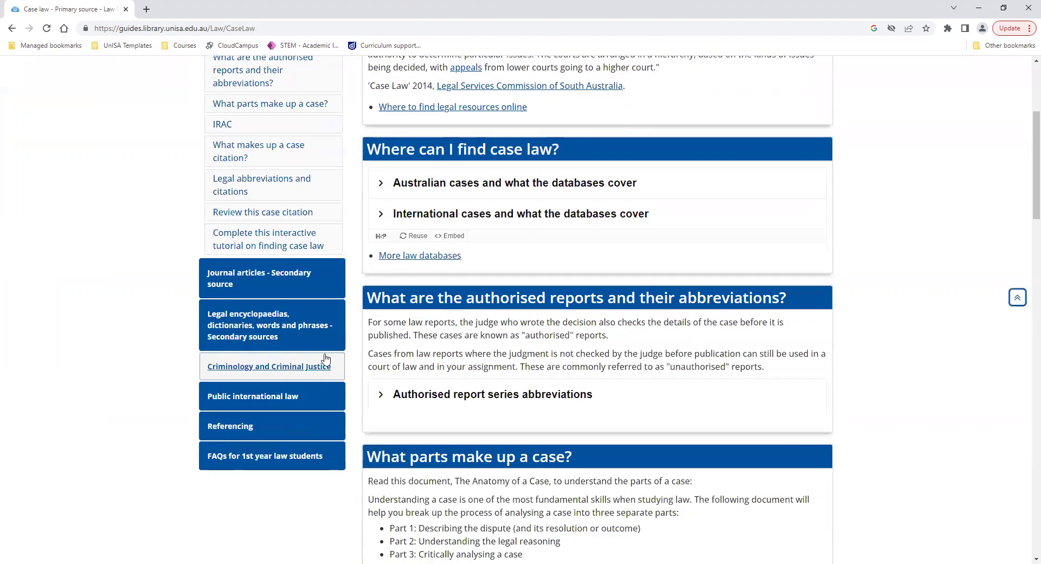
click(328, 285)
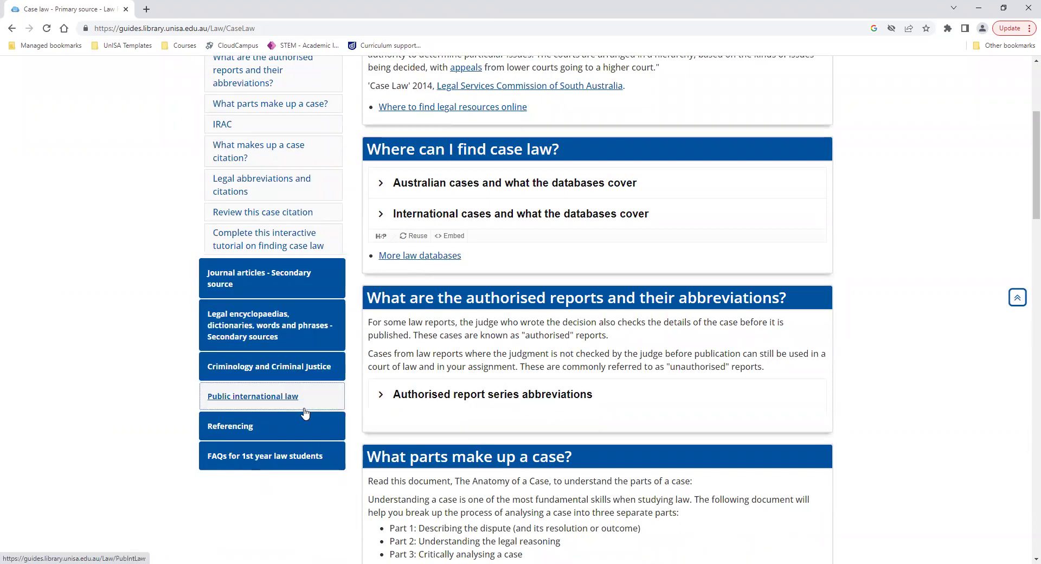
click(291, 459)
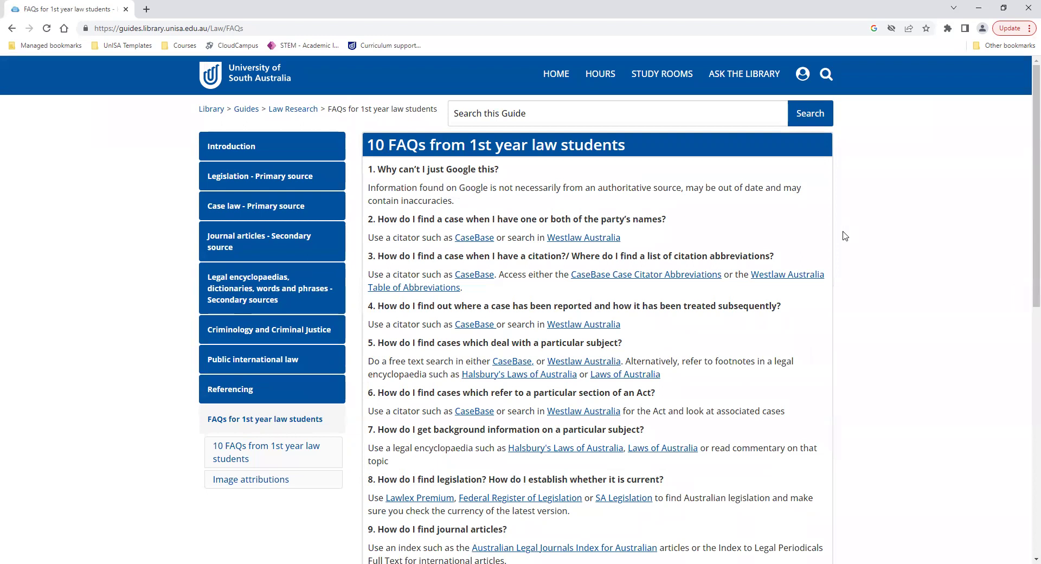
scroll(844, 236, down, 3)
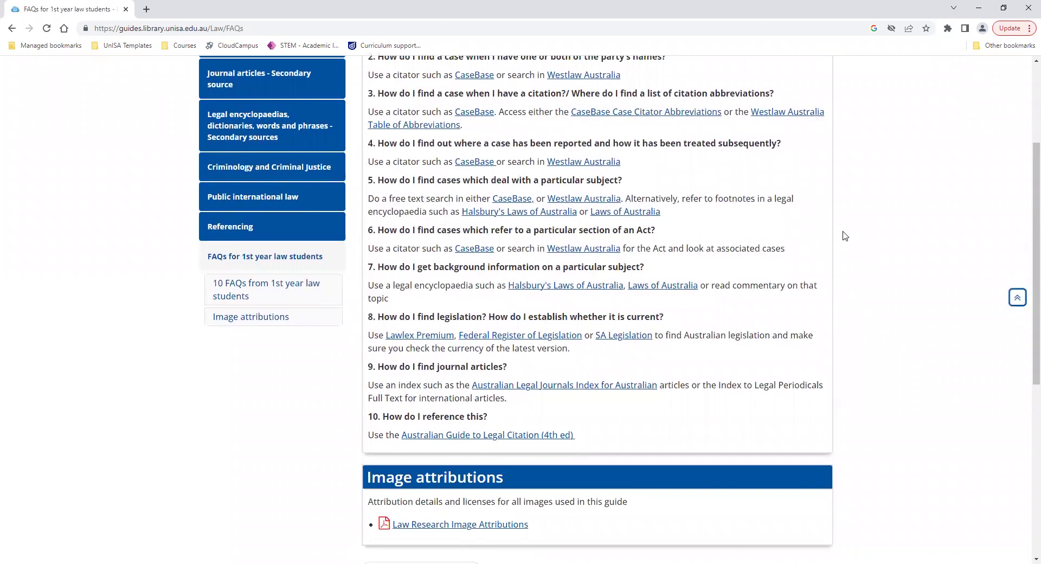
scroll(844, 236, up, 1)
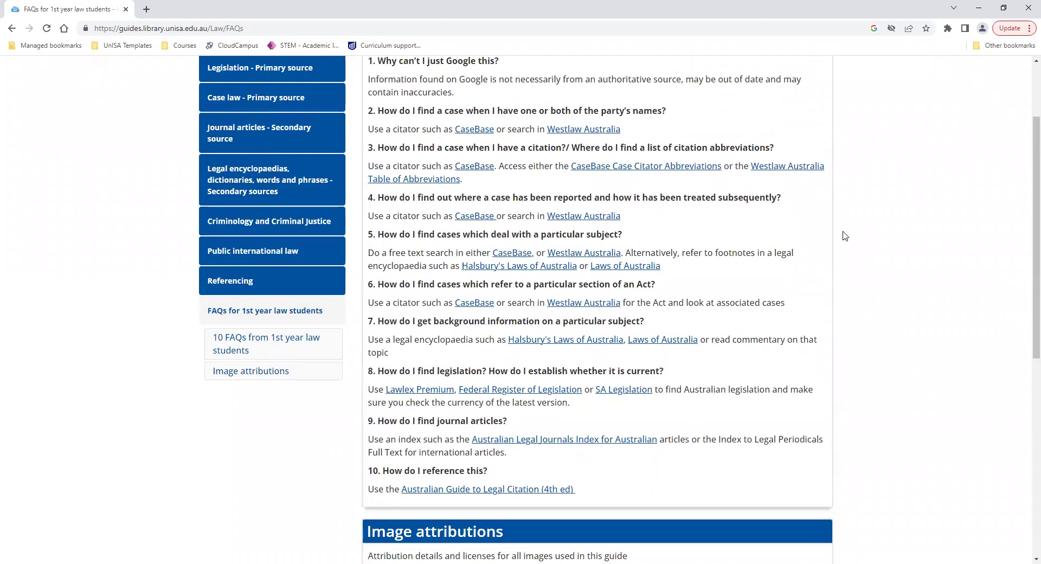
scroll(844, 236, up, 2)
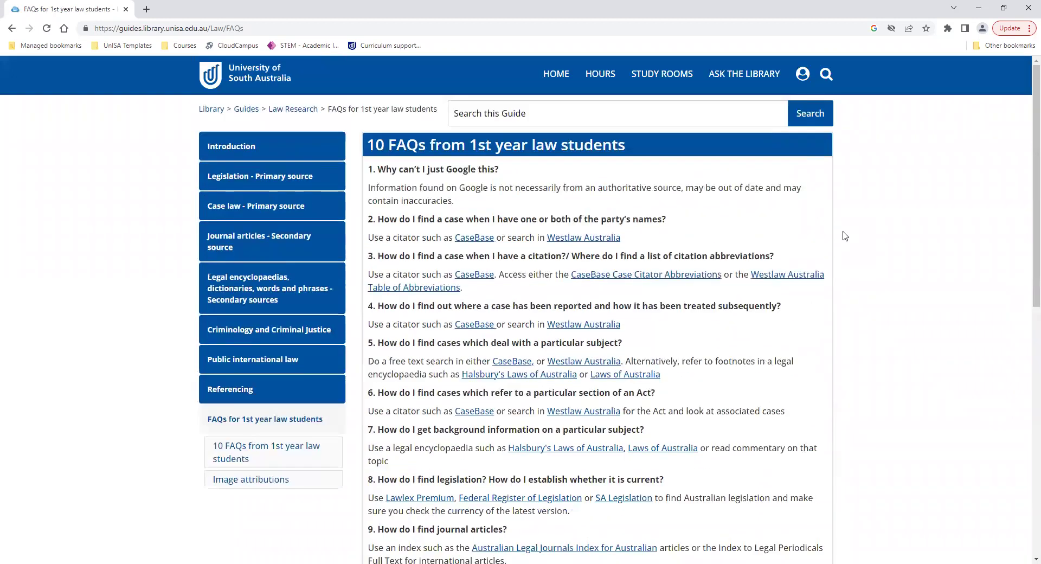
click(12, 28)
click(271, 434)
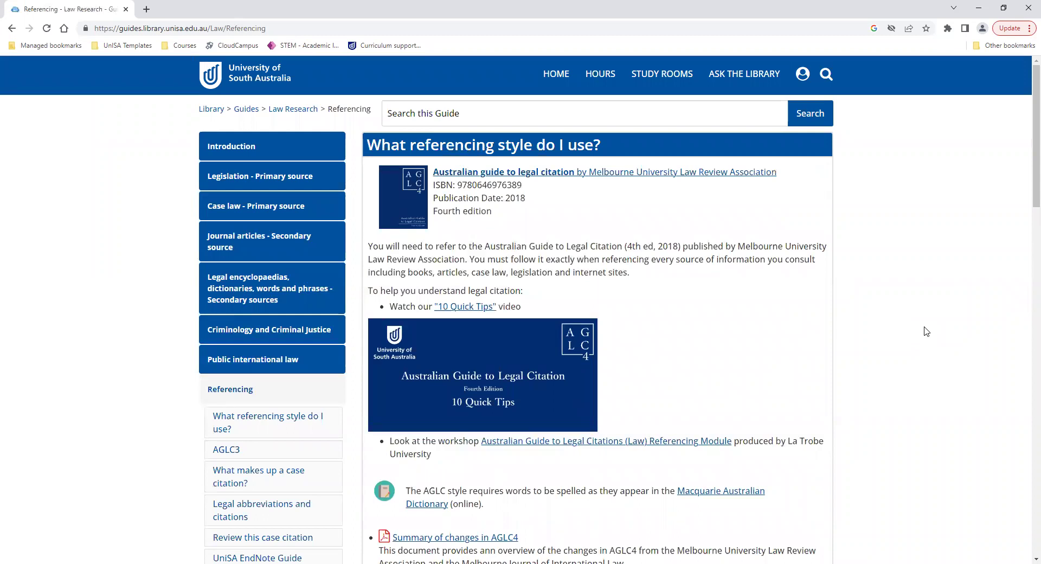
scroll(920, 295, down, 3)
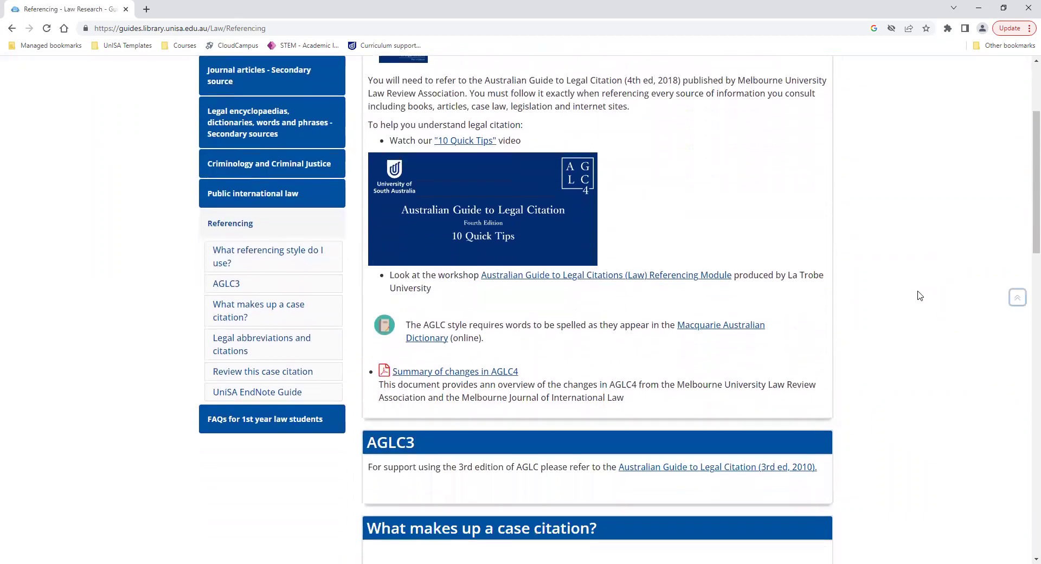
scroll(920, 295, down, 5)
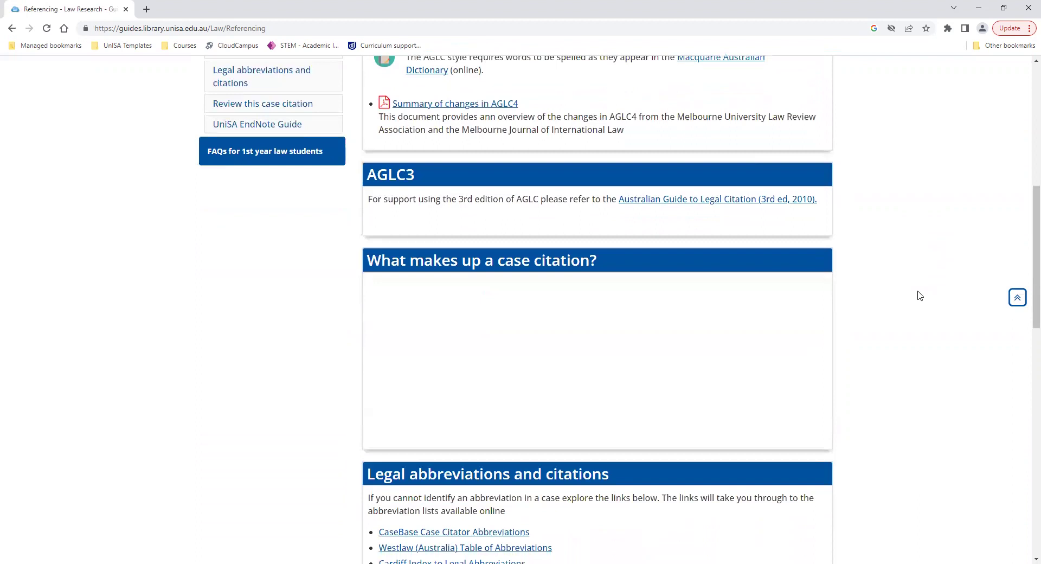
scroll(920, 295, down, 4)
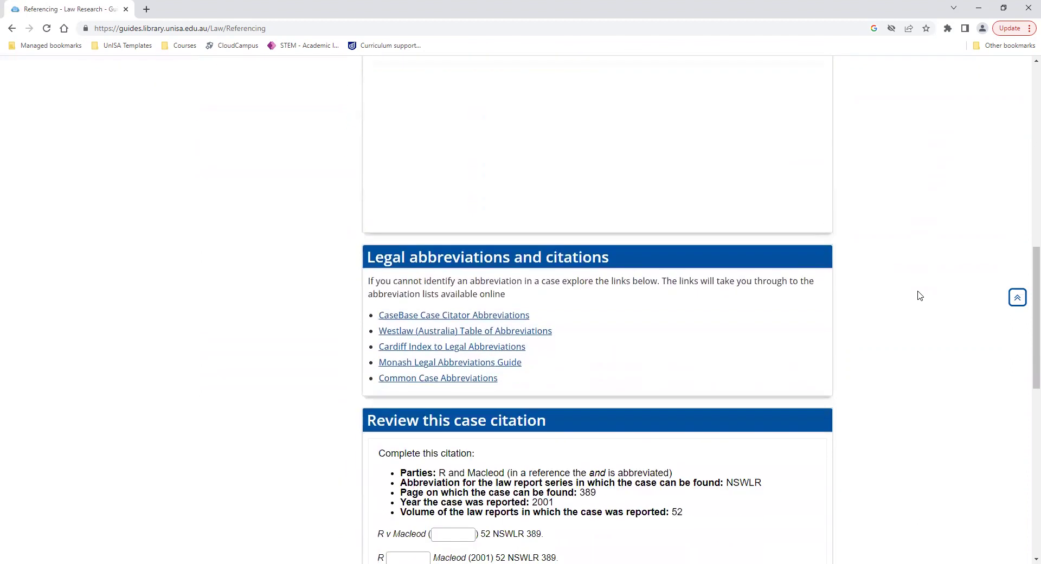
scroll(920, 295, down, 11)
scroll(920, 296, up, 10)
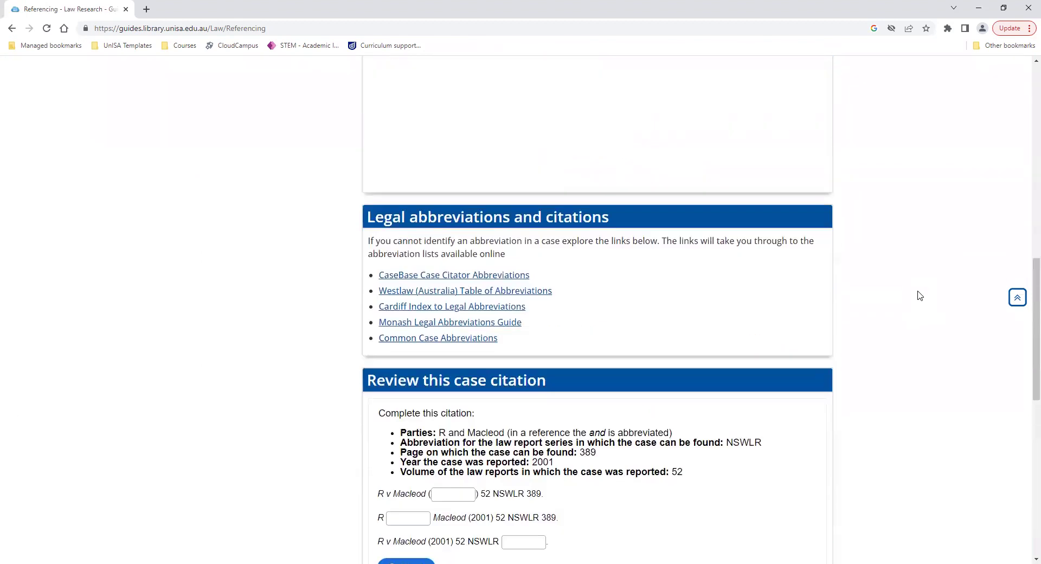
scroll(920, 296, up, 12)
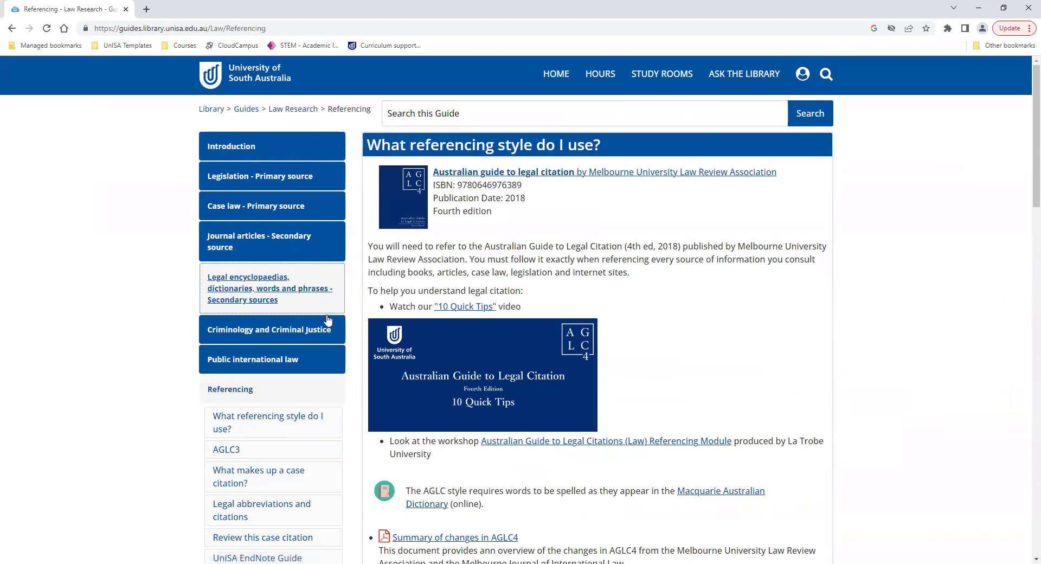
Open Case law – Primary source and expand the Australian and international cases sections.
click(245, 212)
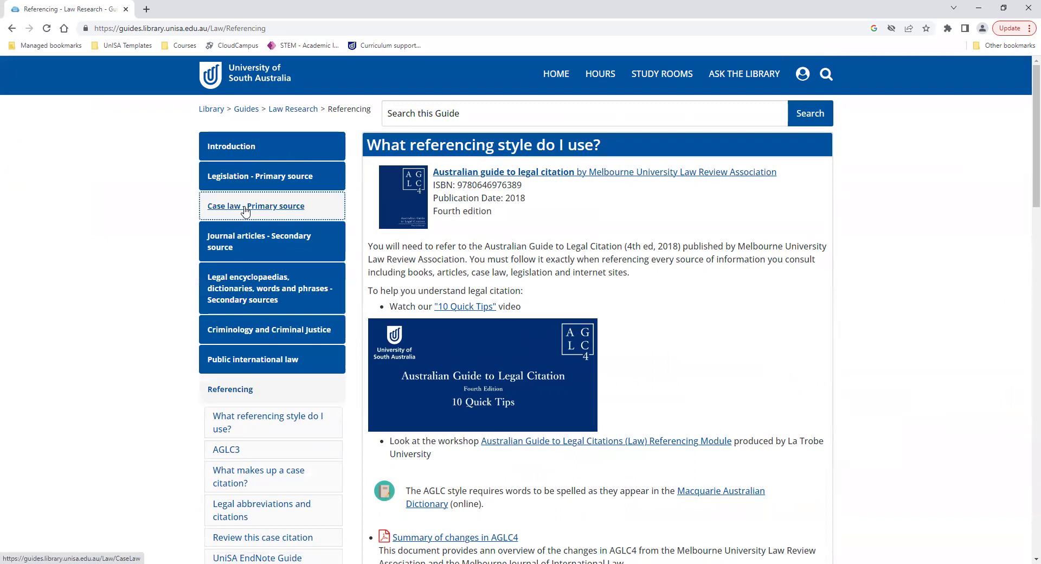
scroll(927, 273, down, 3)
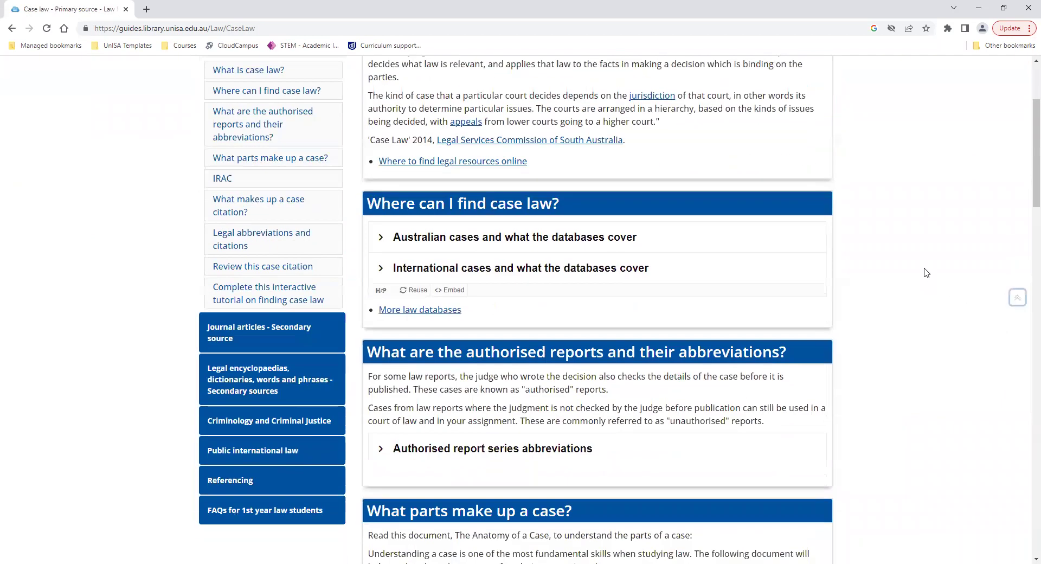
scroll(927, 272, down, 1)
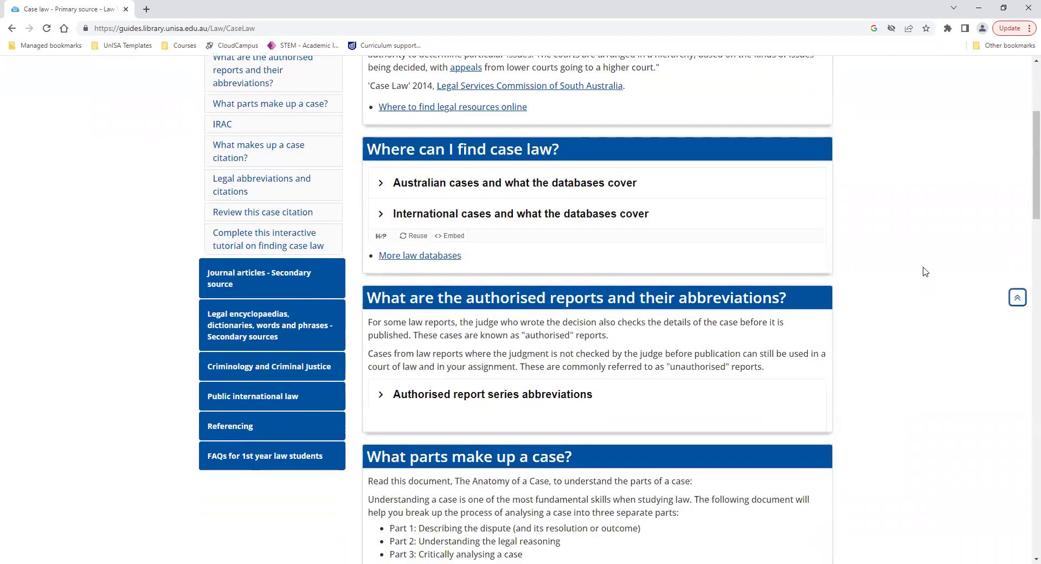
click(382, 179)
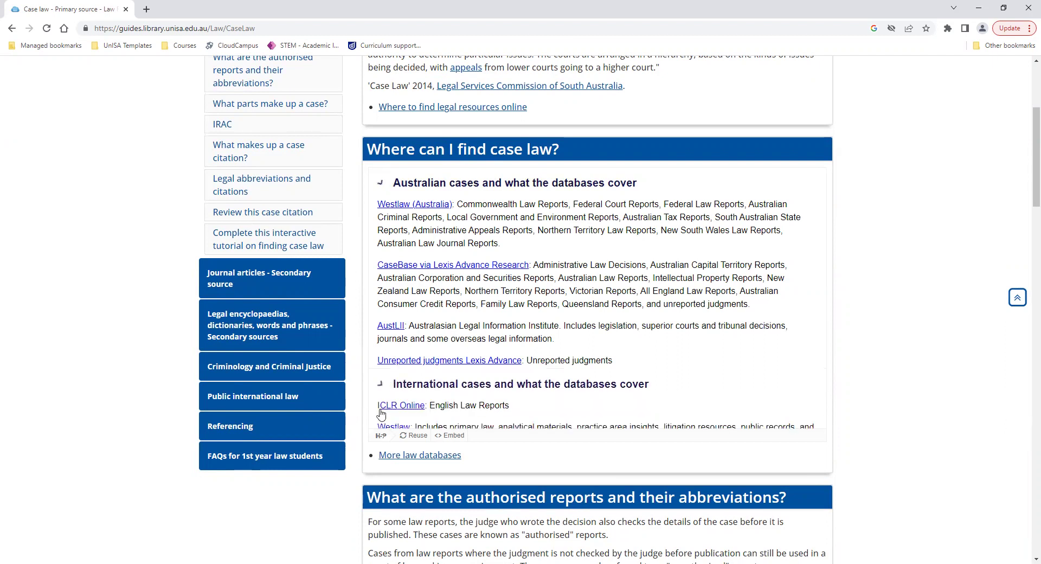
click(381, 413)
Review database coverage, reopen the Australian cases list and highlight Australian Law Reports under CaseBase.
scroll(808, 332, down, 1)
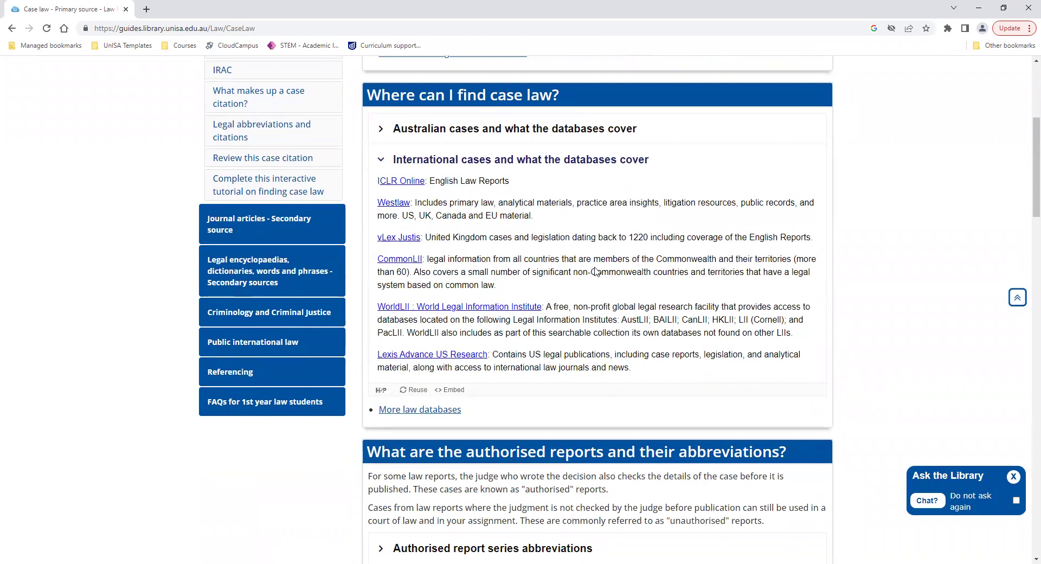
scroll(598, 269, down, 9)
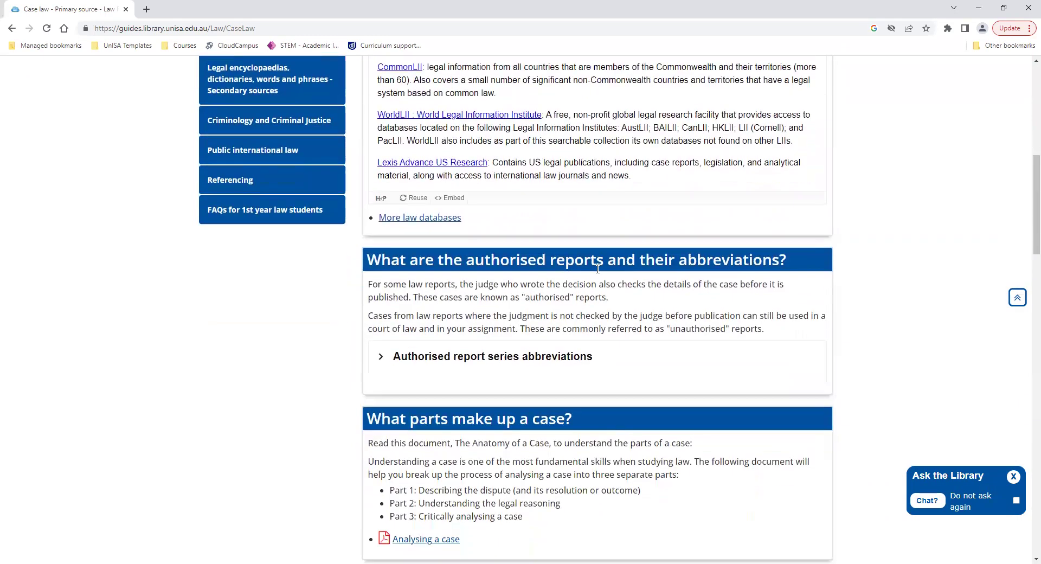
scroll(598, 269, down, 2)
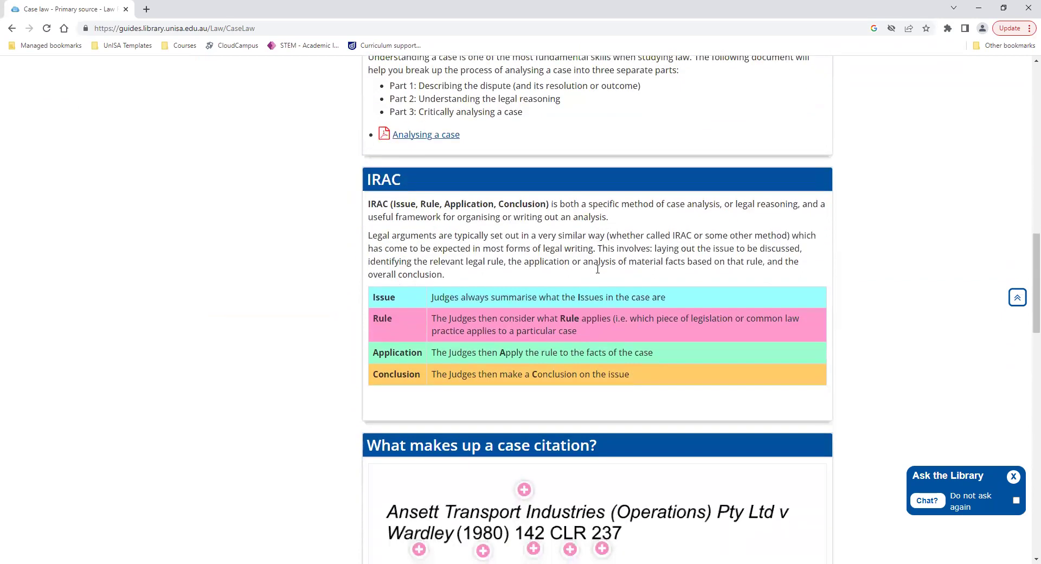
scroll(544, 284, up, 2)
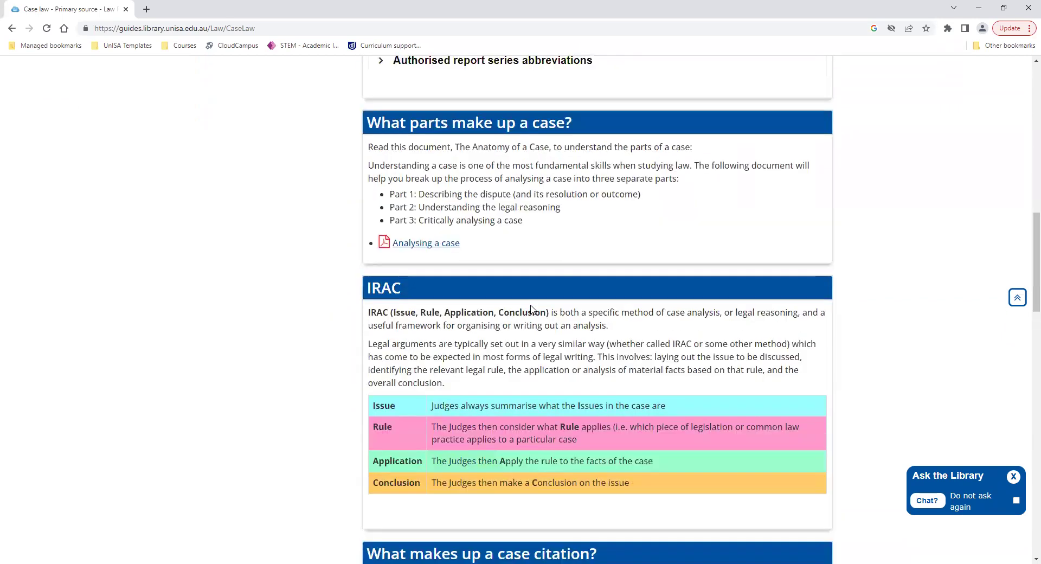
scroll(396, 269, down, 4)
scroll(396, 267, down, 2)
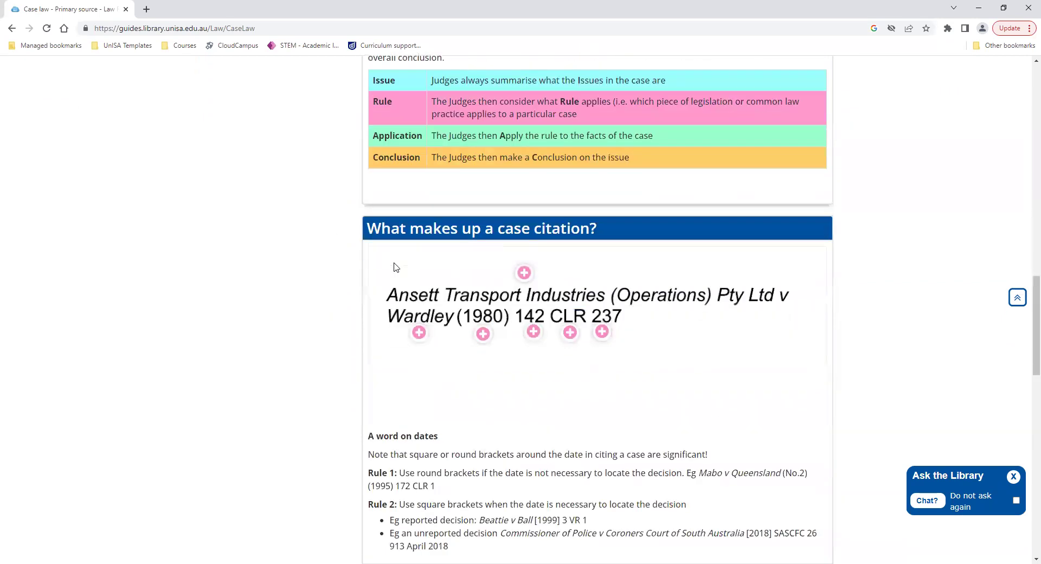
scroll(733, 278, down, 1)
scroll(733, 277, down, 10)
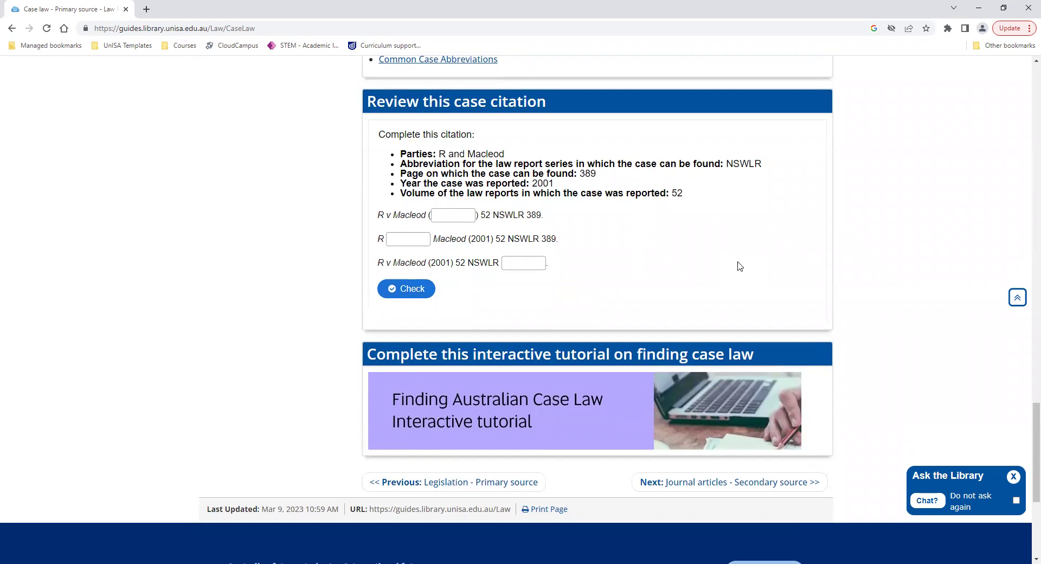
scroll(740, 266, up, 12)
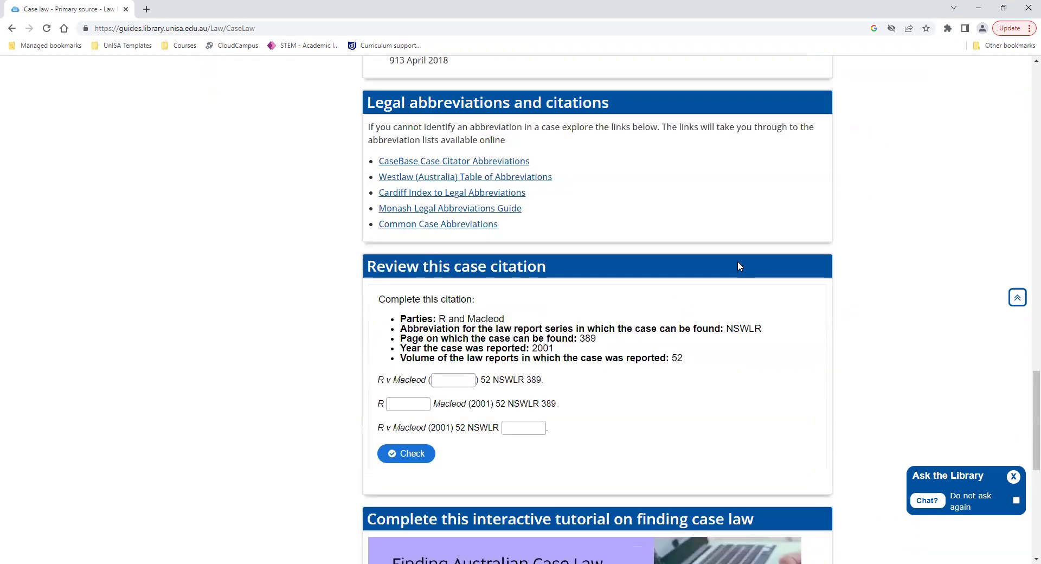
scroll(744, 264, up, 11)
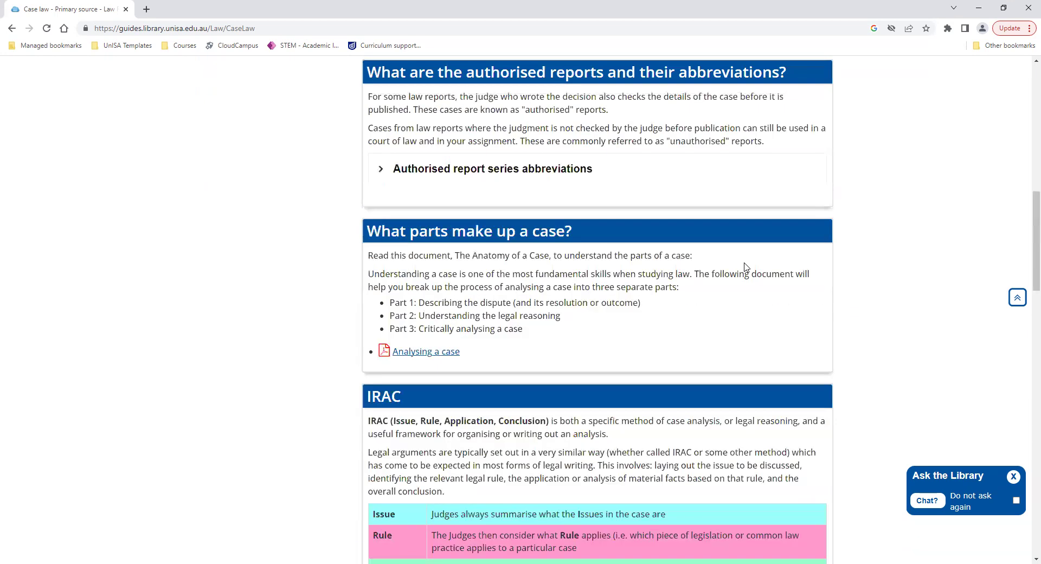
scroll(746, 268, up, 2)
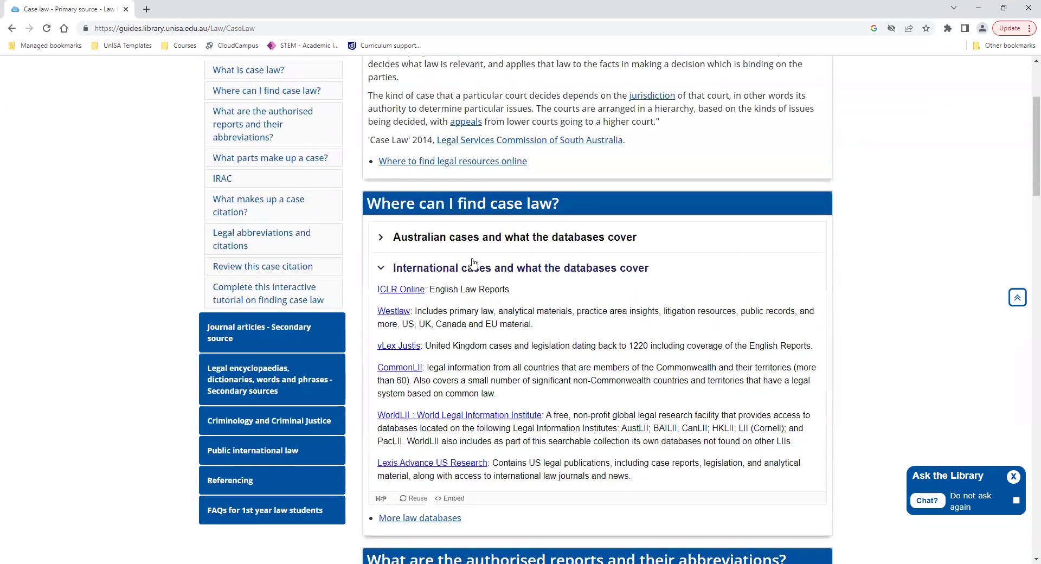
click(383, 235)
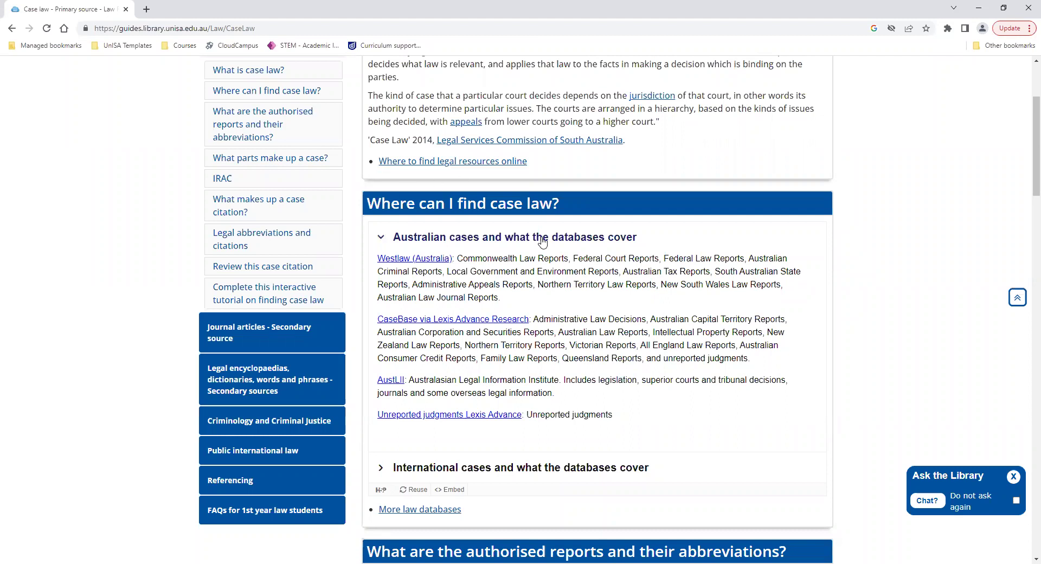
drag(565, 331, 646, 332)
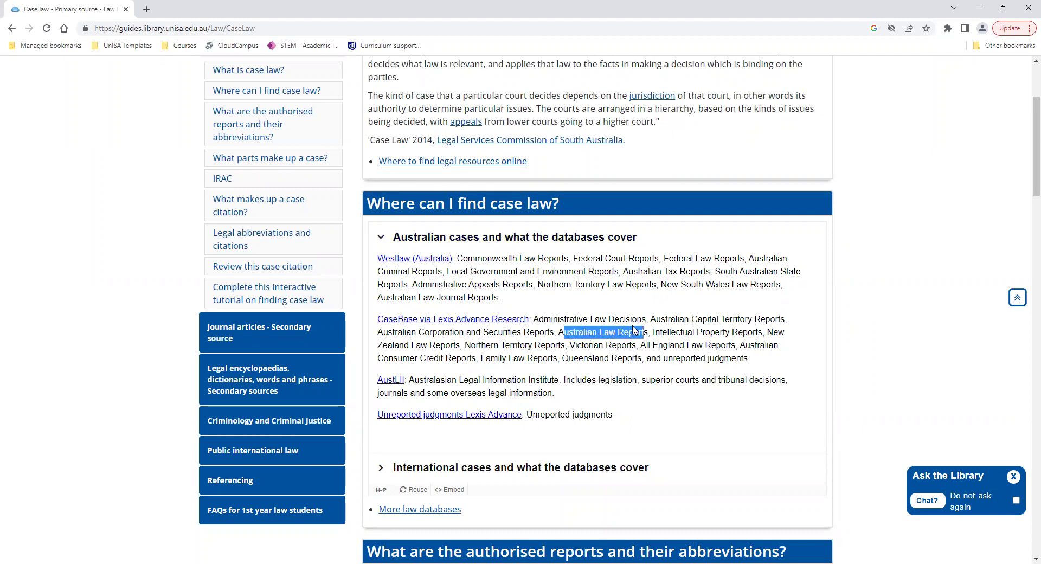
Open CaseBase via Lexis Advance Research and return to its Lexis Advance Home tab.
click(632, 329)
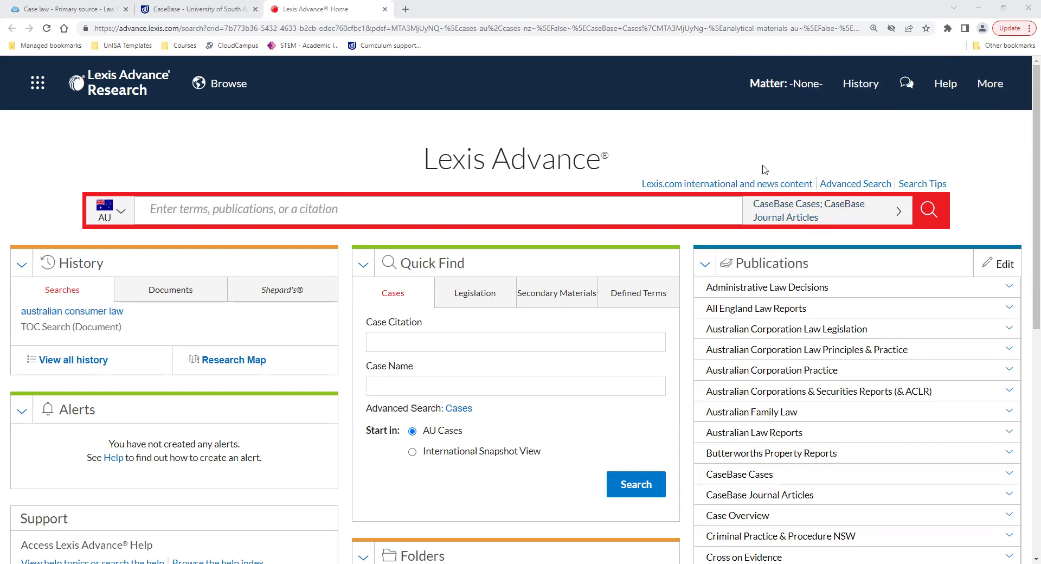
click(96, 5)
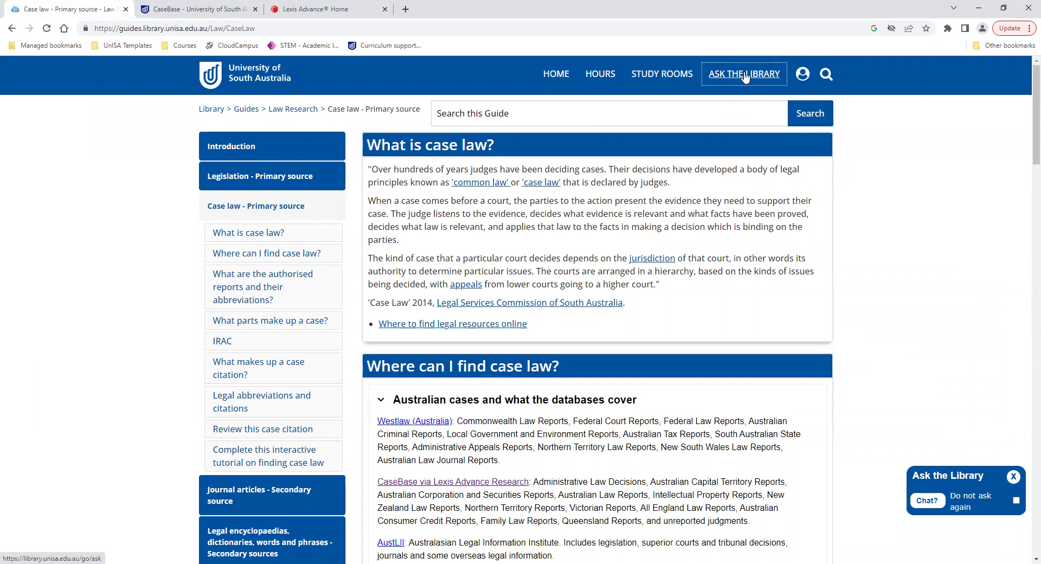
click(316, 5)
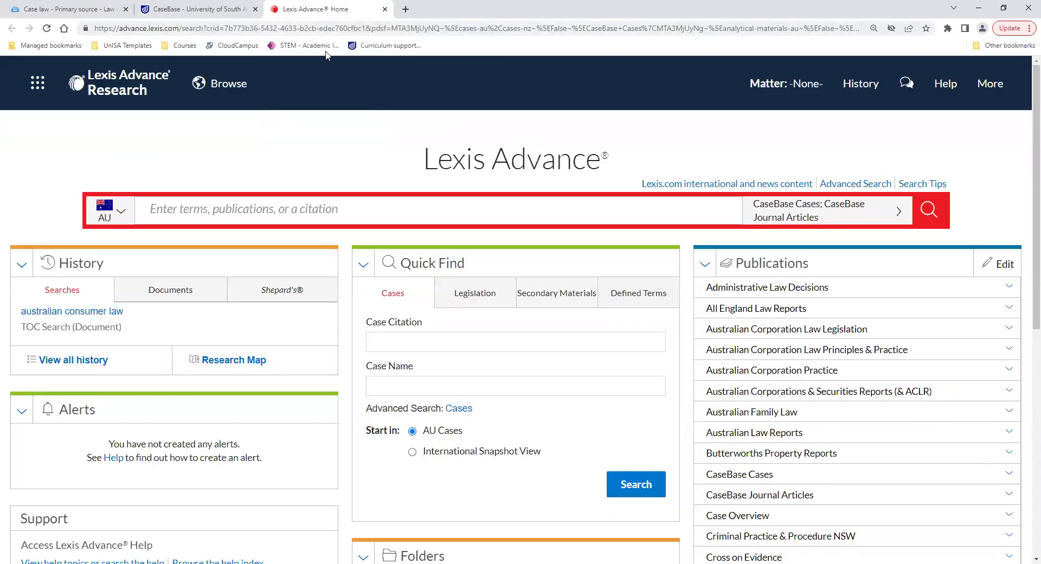
scroll(390, 208, down, 1)
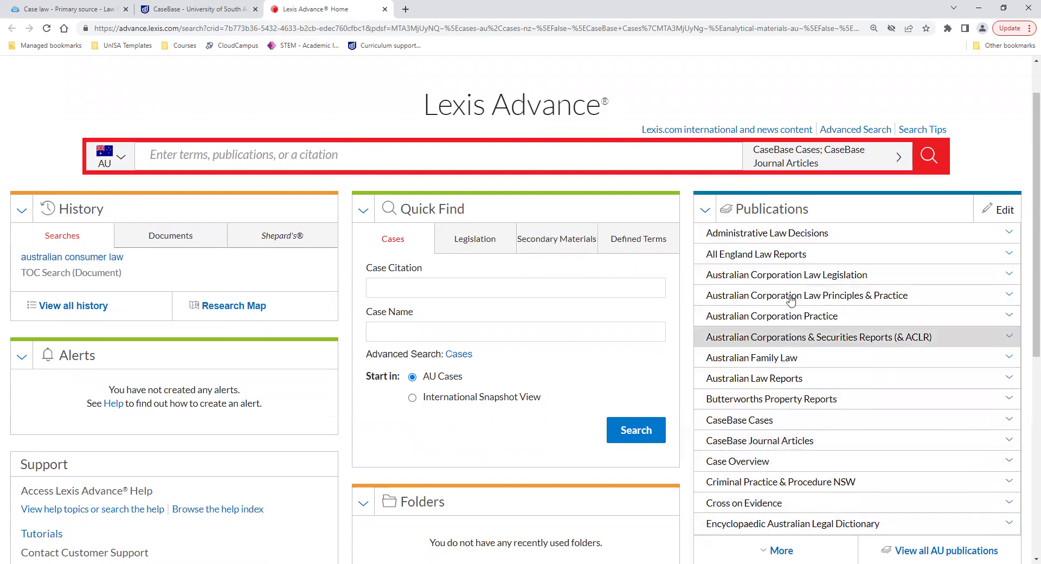
Open the Australian Law Reports table of contents.
click(782, 384)
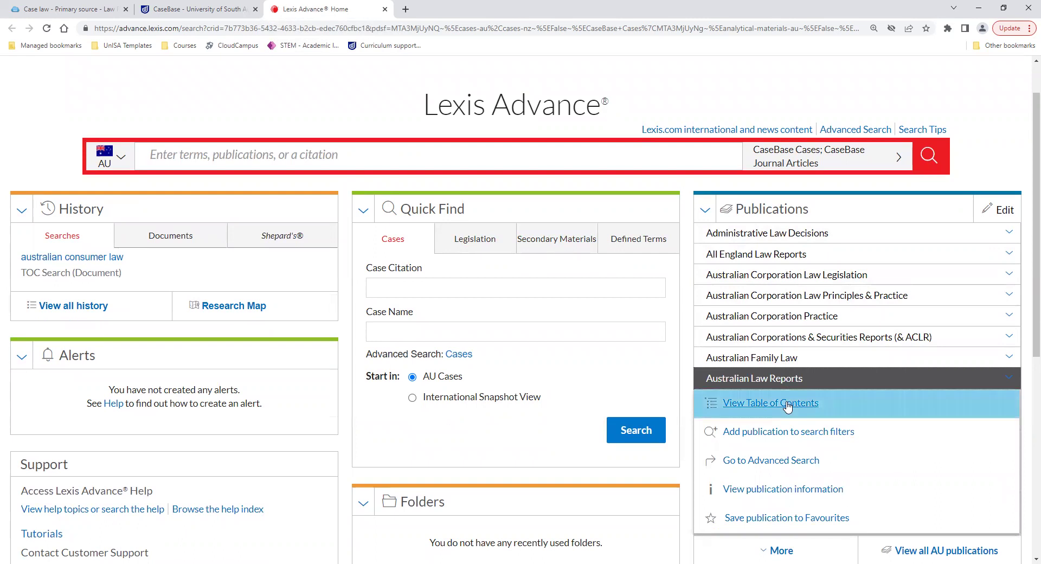
click(788, 406)
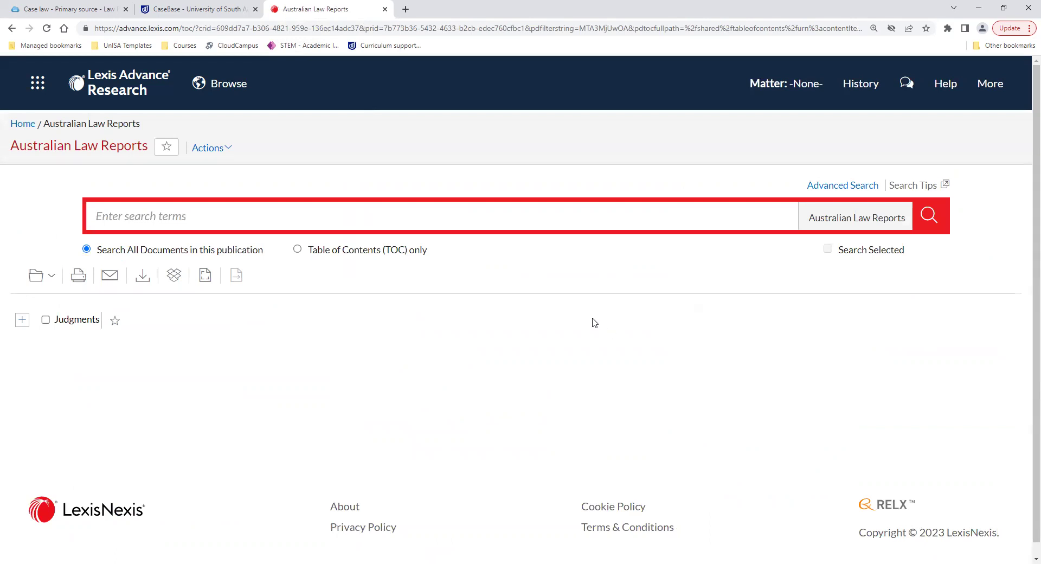
scroll(595, 323, down, 1)
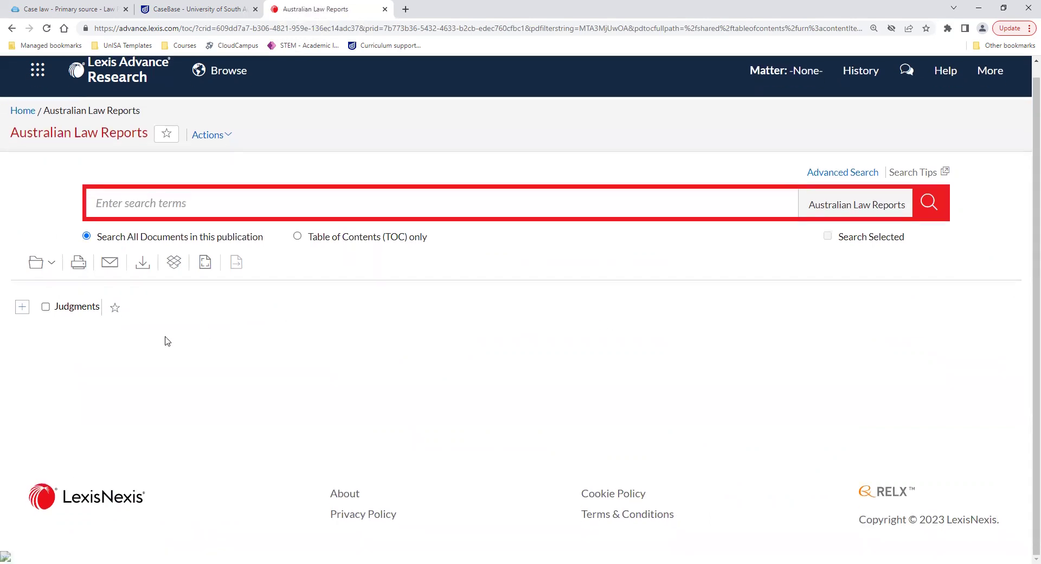
Expand the Judgments volume list, then go back to the Lexis Advance home page.
click(22, 309)
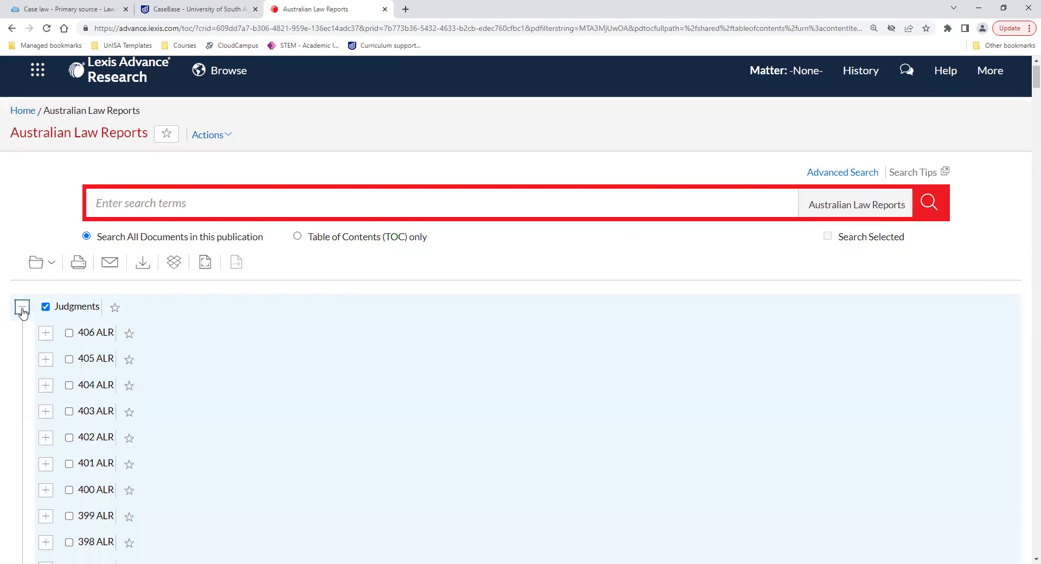
click(23, 309)
click(23, 309)
scroll(81, 347, down, 3)
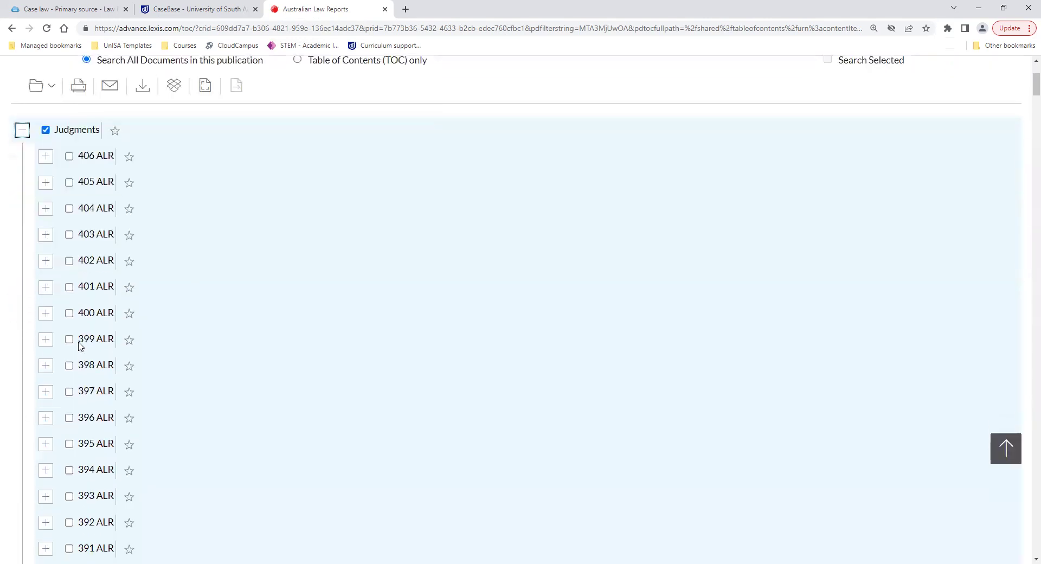
scroll(80, 346, down, 20)
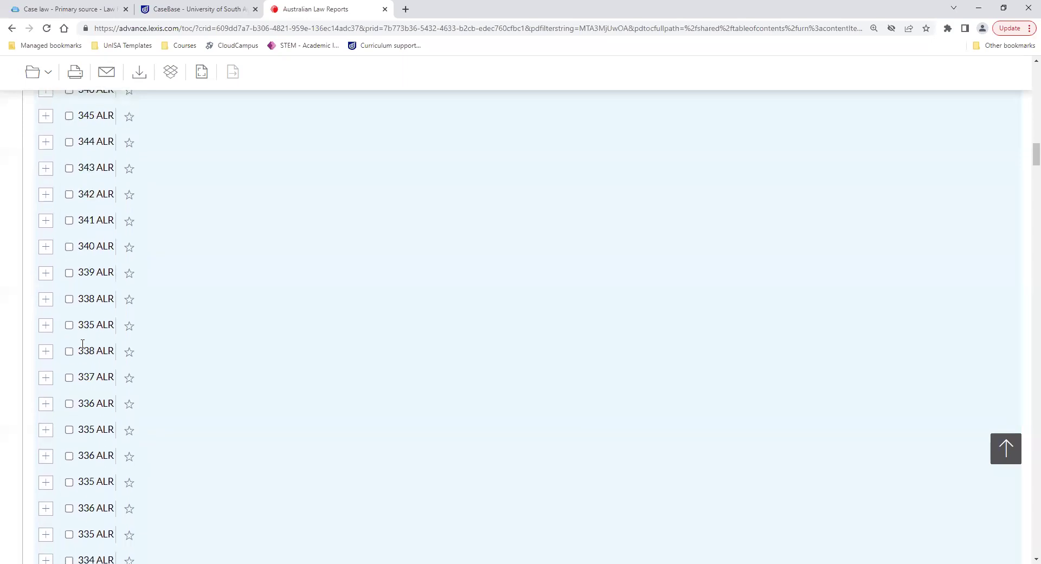
scroll(82, 344, up, 20)
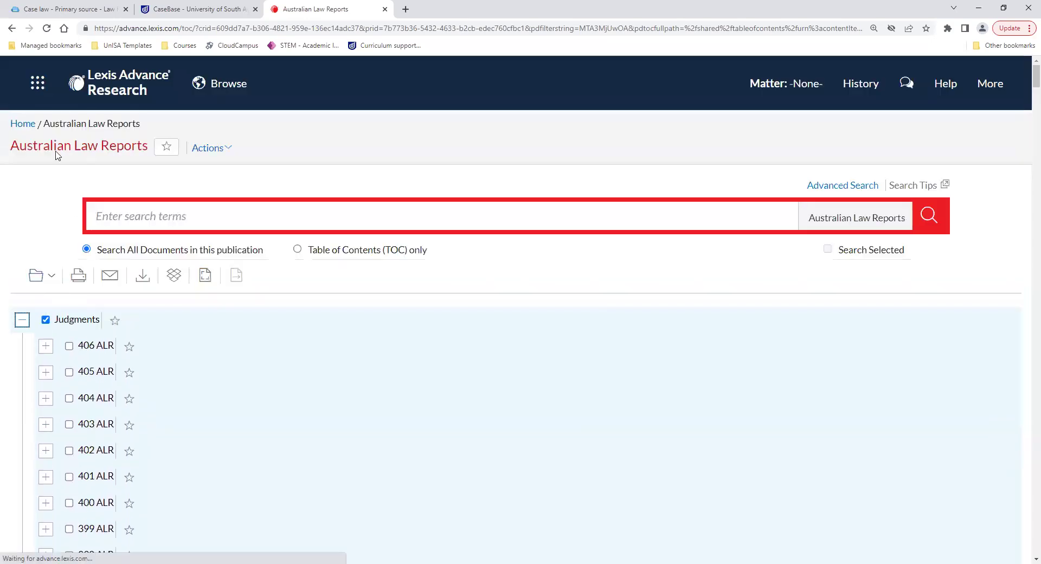
click(12, 28)
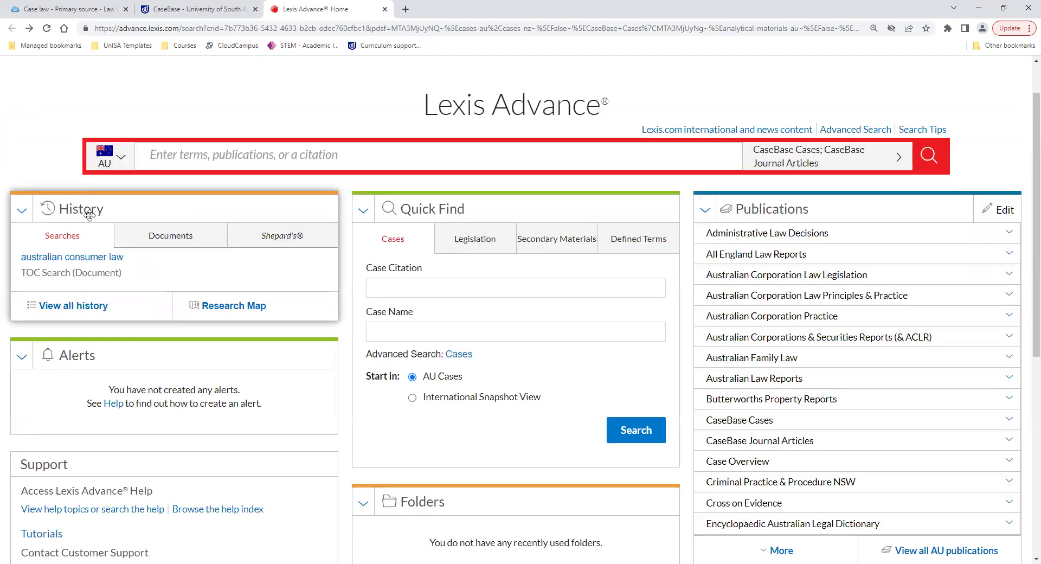
scroll(158, 198, up, 1)
Search Lexis Advance for 'construction contract'.
click(159, 201)
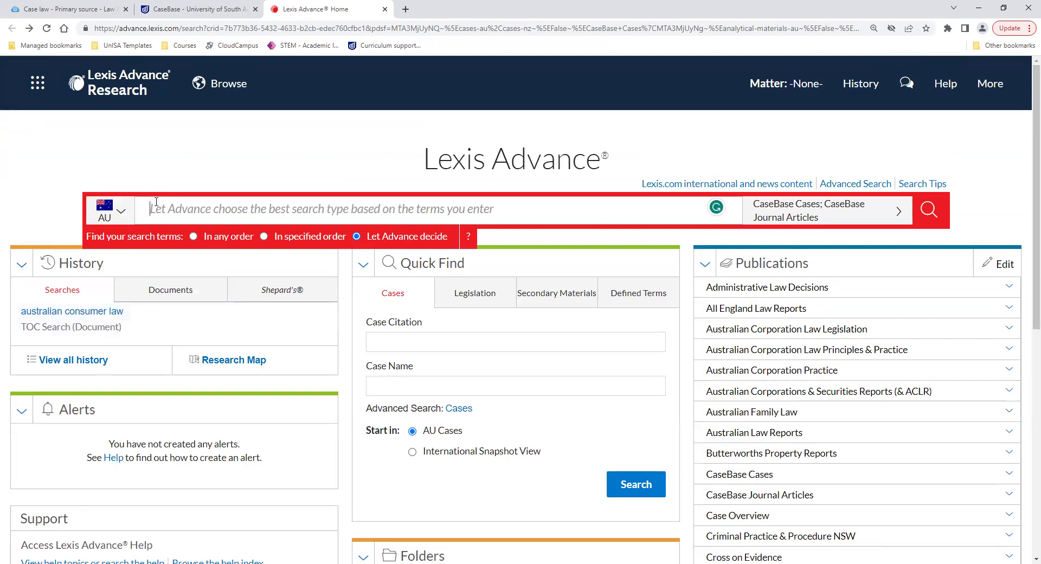
text(cons)
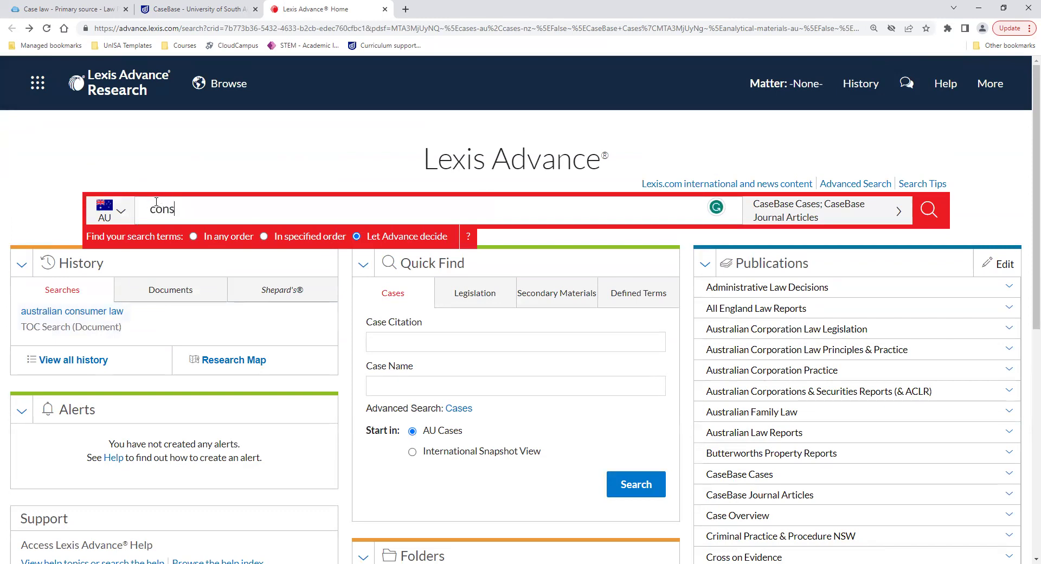
text(truction contract)
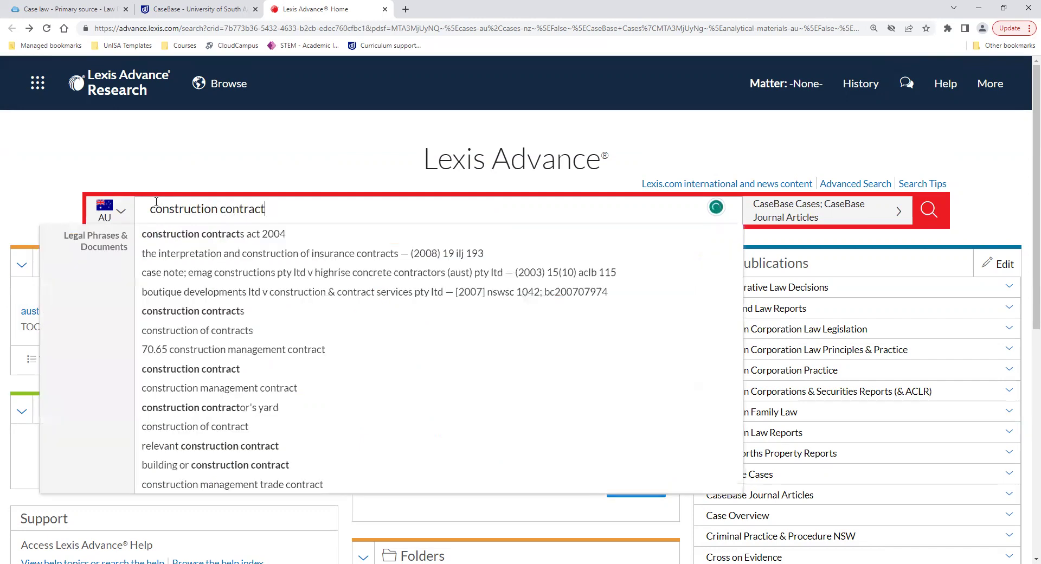
key(Return)
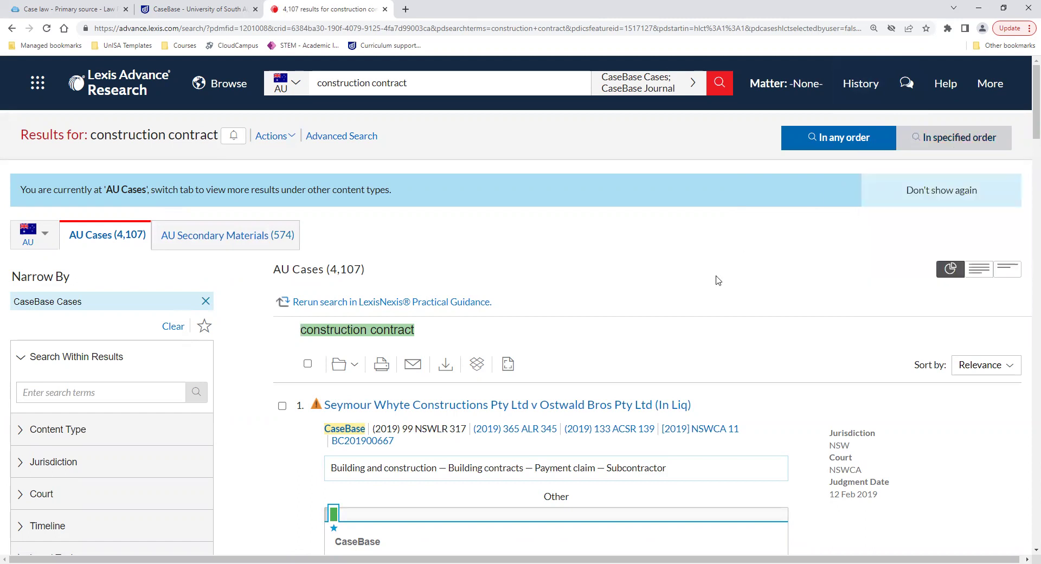
Tick the Seymour Whyte Constructions v Ostwald Bros result and scroll through the first results page.
scroll(748, 218, down, 1)
scroll(748, 218, down, 2)
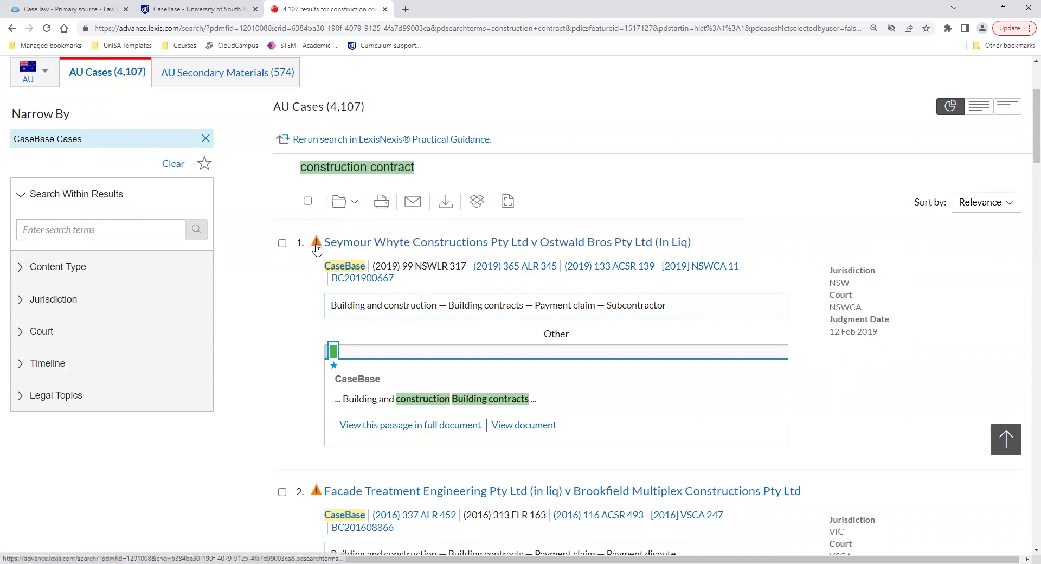
mouse_move(316, 247)
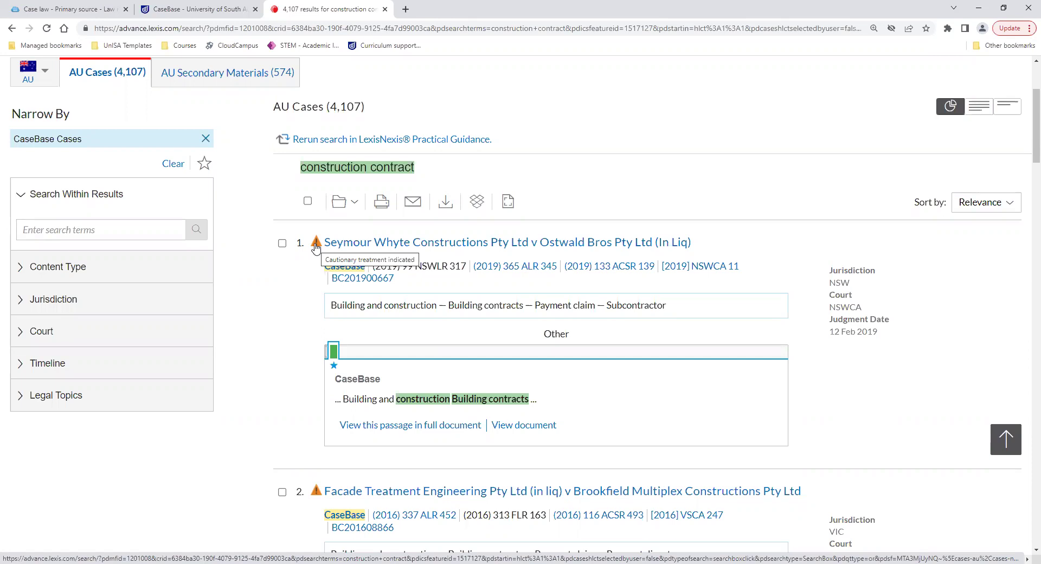
click(282, 243)
scroll(280, 319, down, 6)
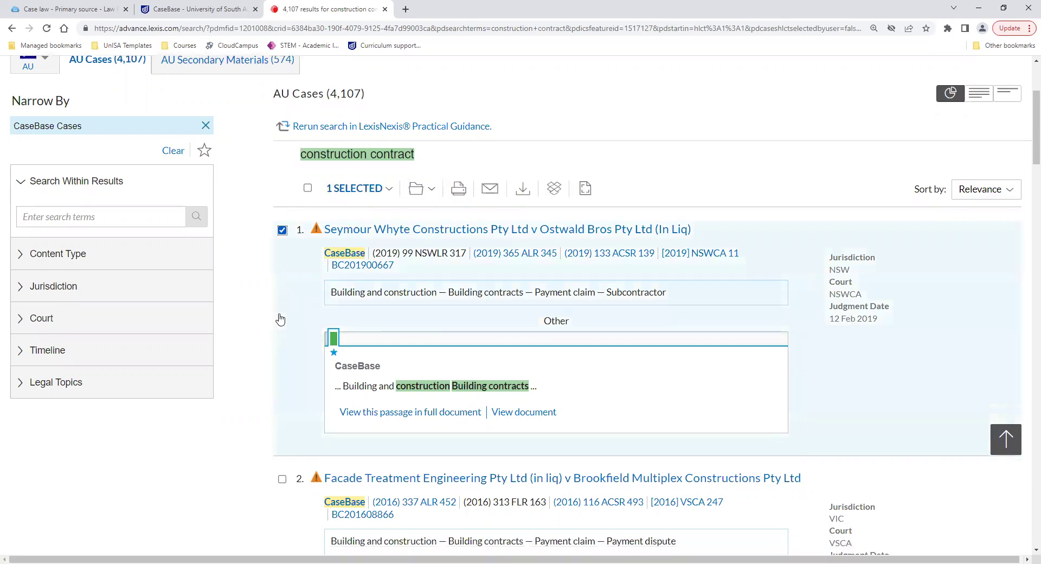
scroll(280, 318, down, 2)
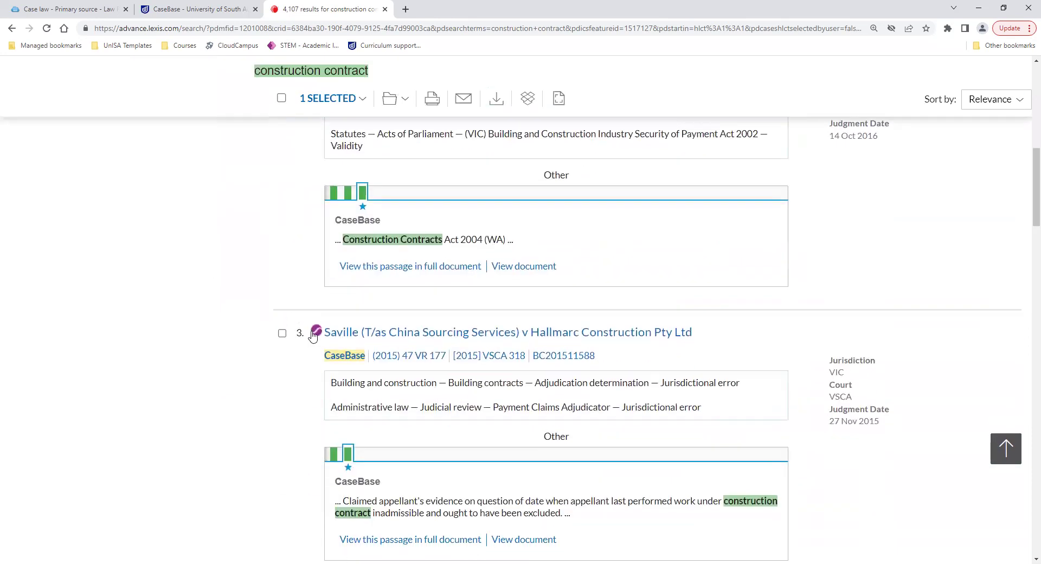
mouse_move(319, 333)
scroll(290, 383, down, 12)
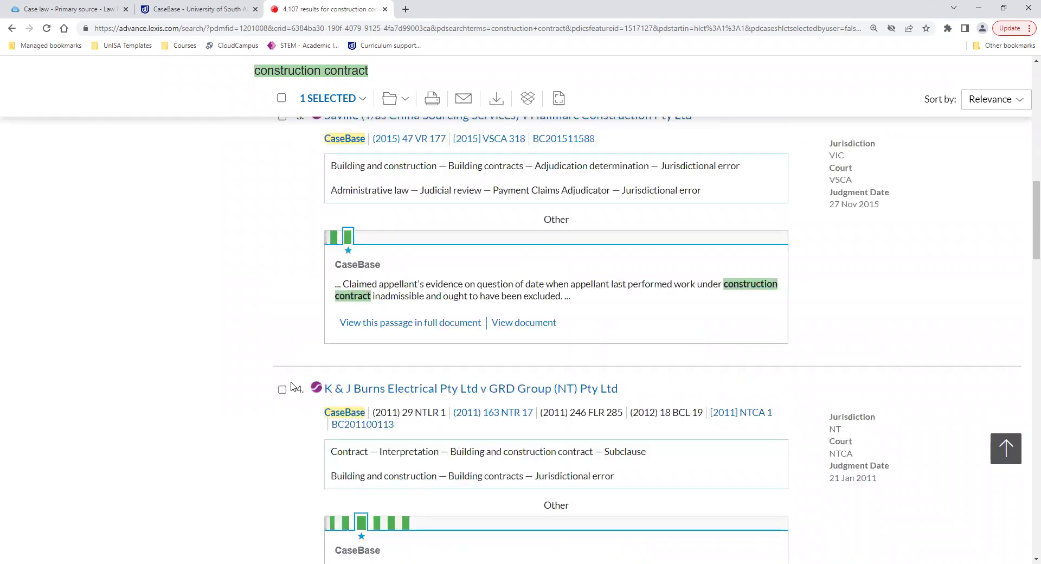
scroll(290, 383, down, 11)
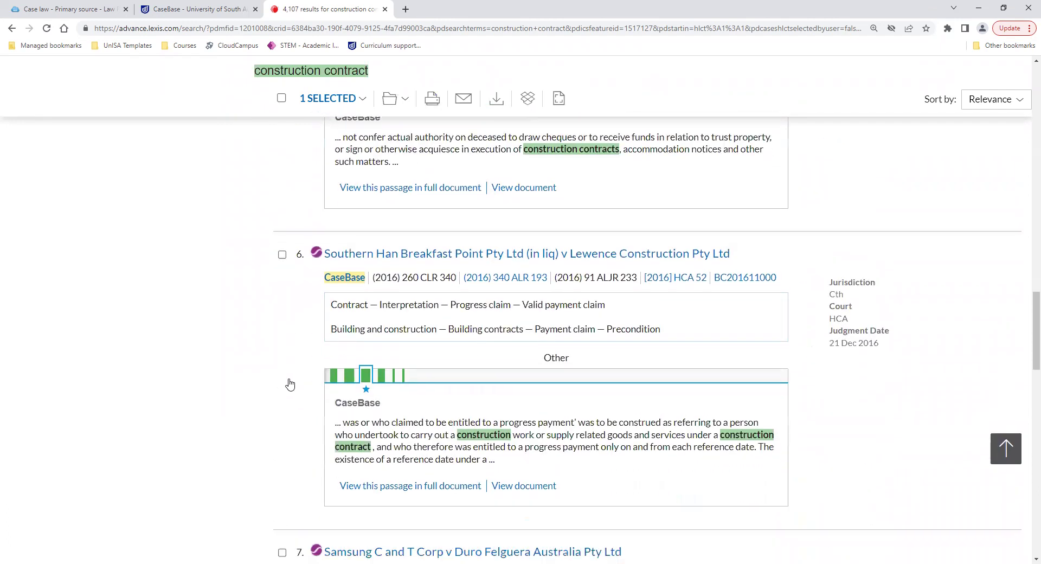
scroll(291, 384, down, 8)
scroll(288, 383, up, 20)
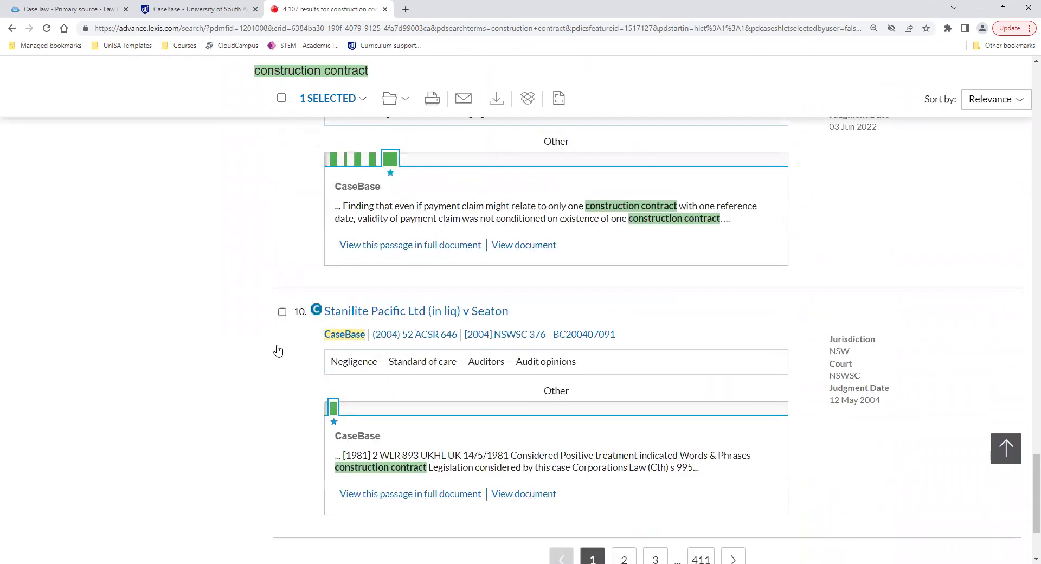
scroll(266, 343, up, 10)
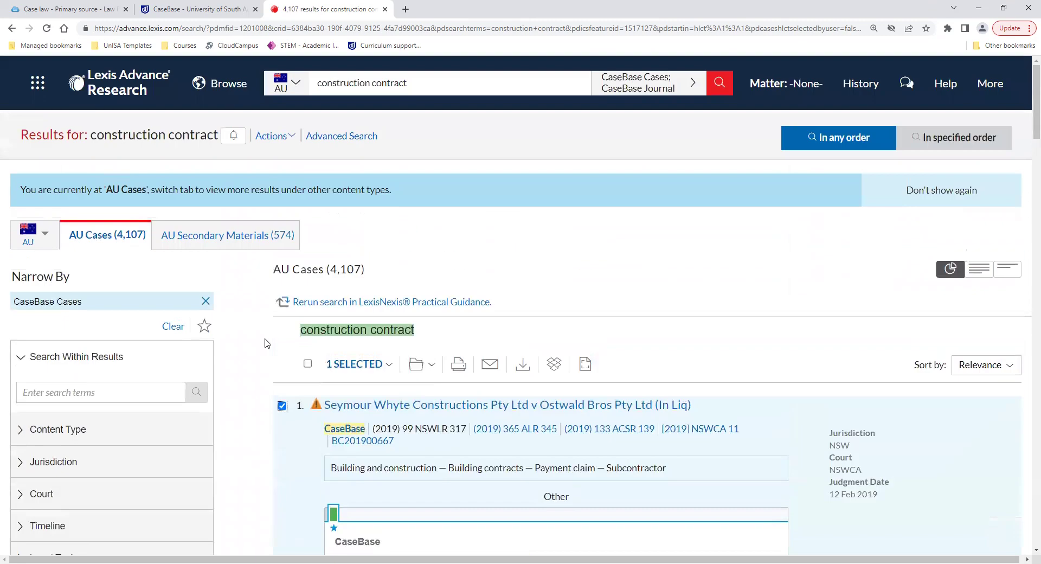
Select the 'construction contract' search text and switch to searching within the current results.
click(318, 82)
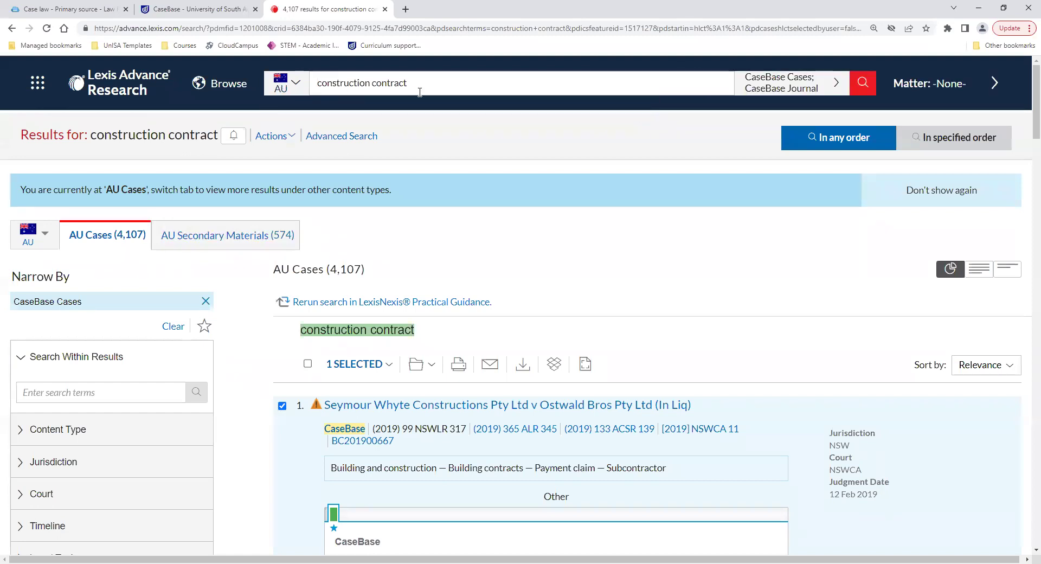
triple_click(315, 86)
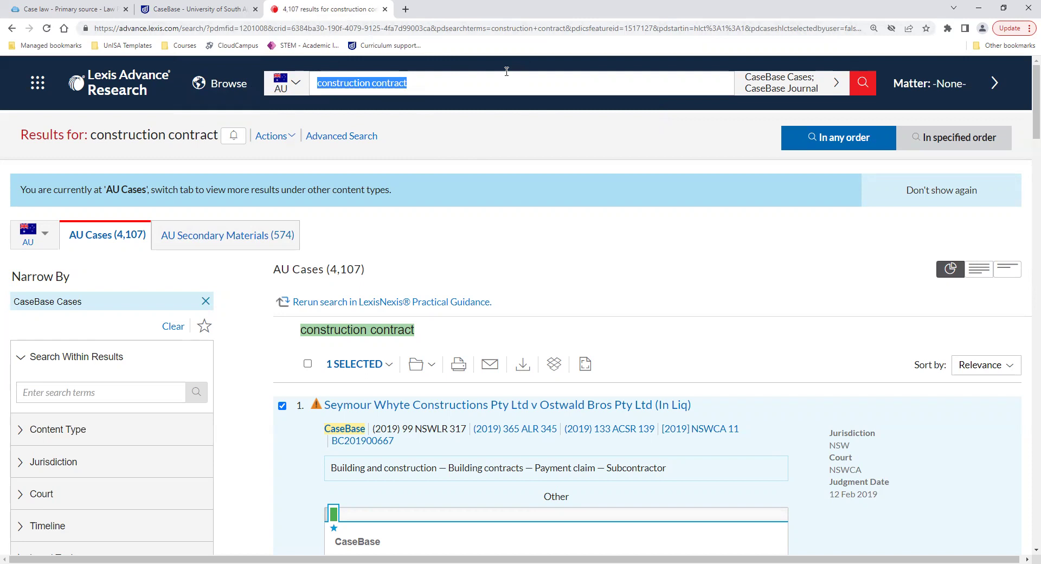
click(147, 384)
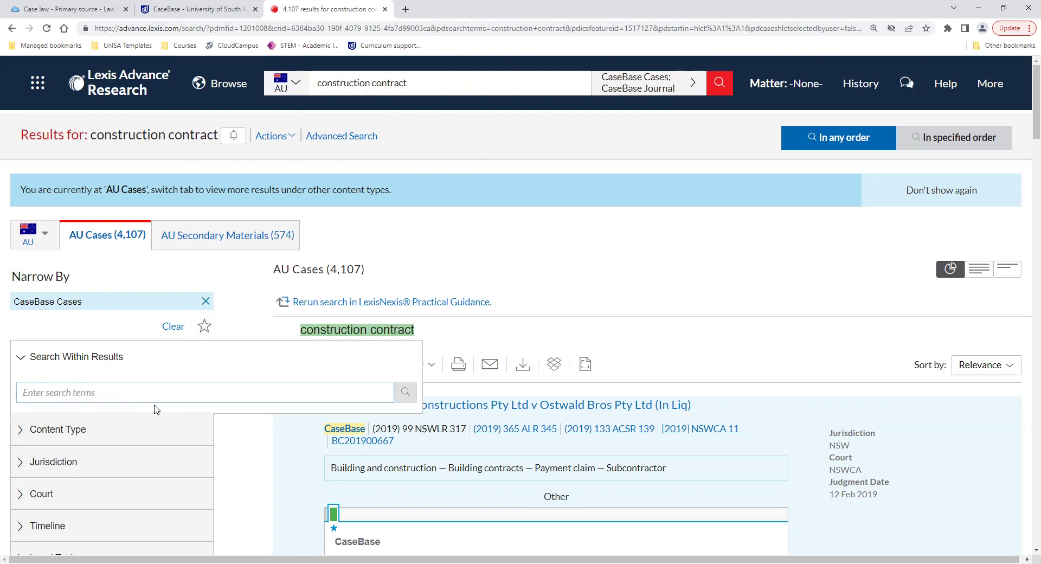
Filter the results by Court to South Australia Supreme Court, leaving 75 cases.
scroll(156, 410, down, 1)
click(63, 442)
scroll(64, 434, down, 3)
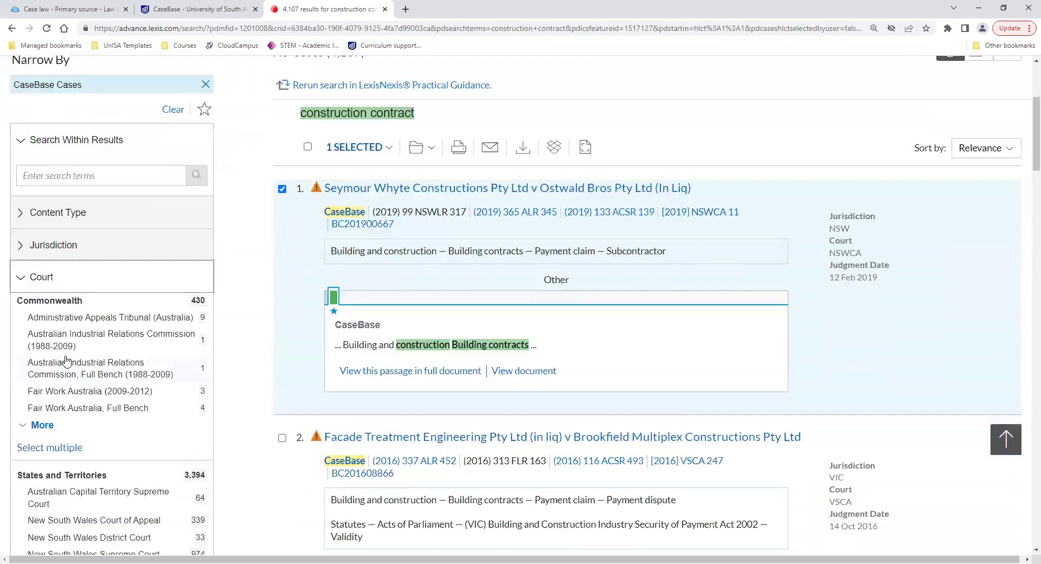
scroll(95, 415, down, 3)
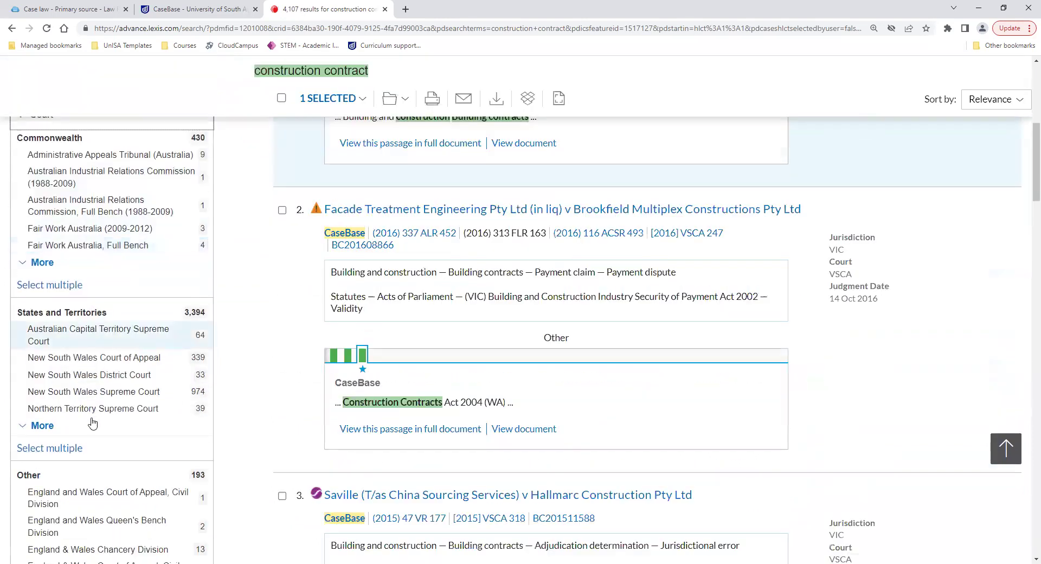
click(50, 427)
scroll(96, 359, down, 1)
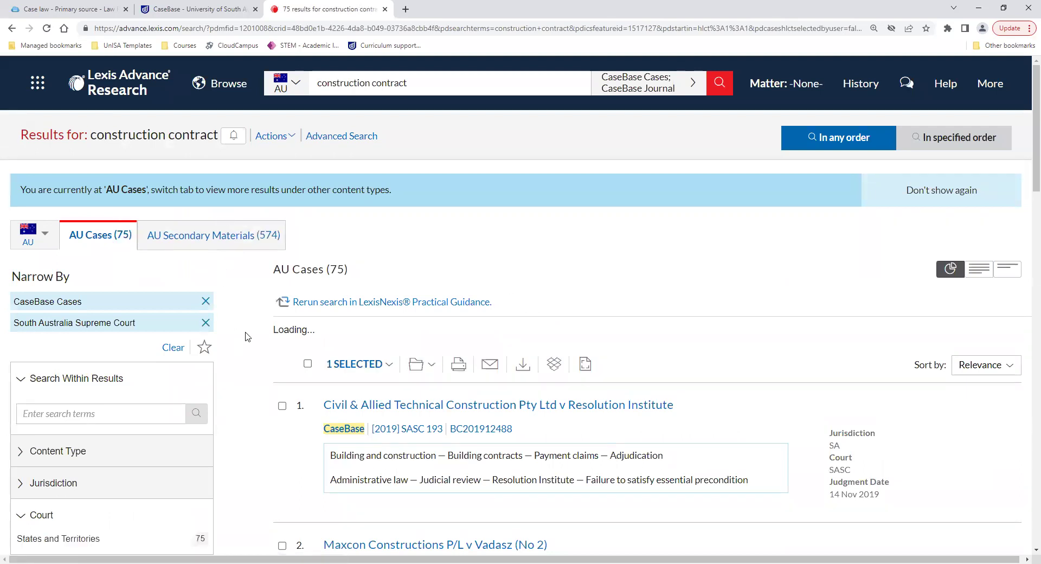
scroll(247, 336, down, 1)
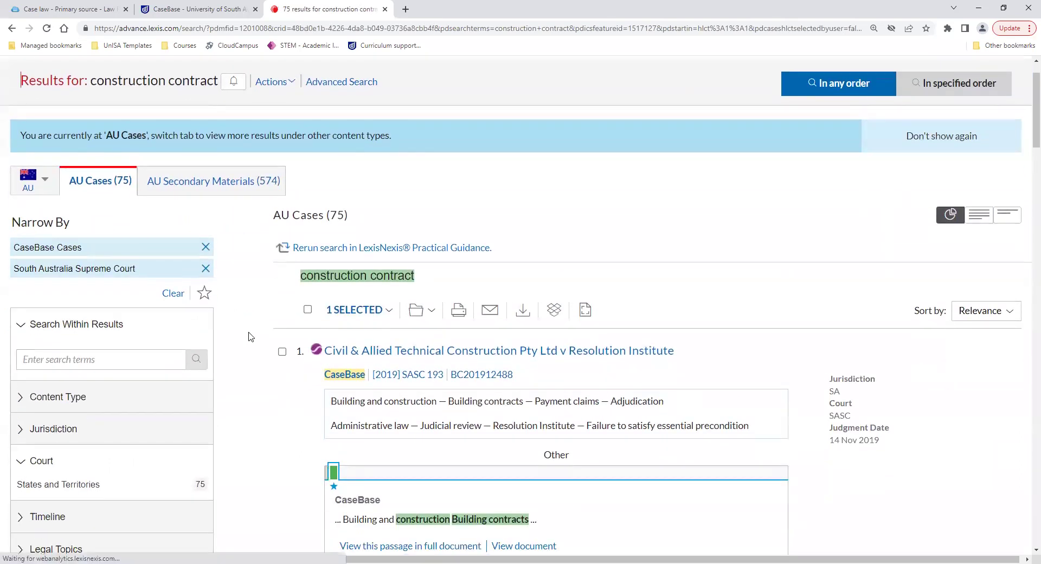
scroll(249, 337, down, 5)
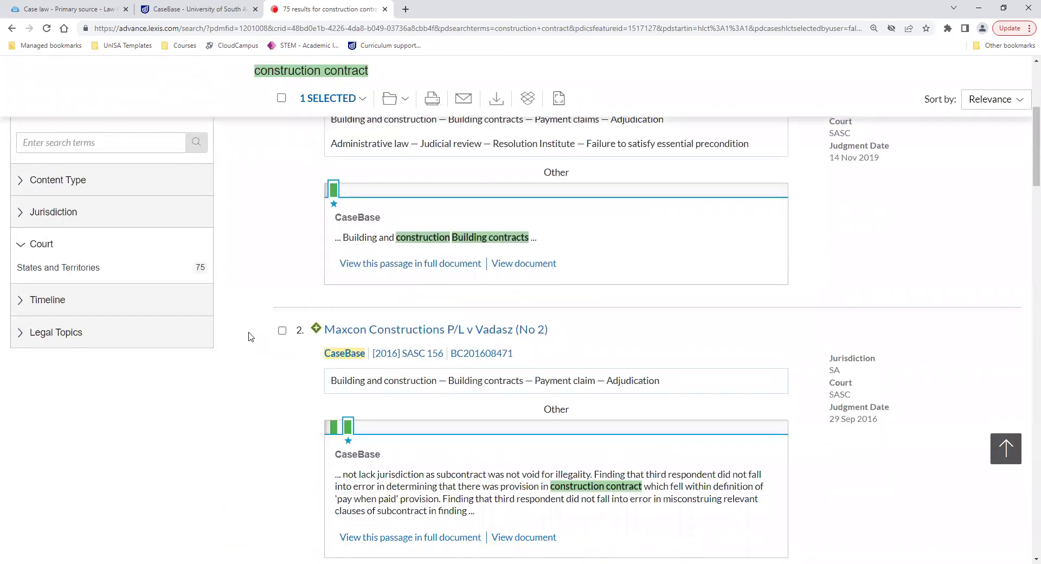
scroll(251, 338, up, 5)
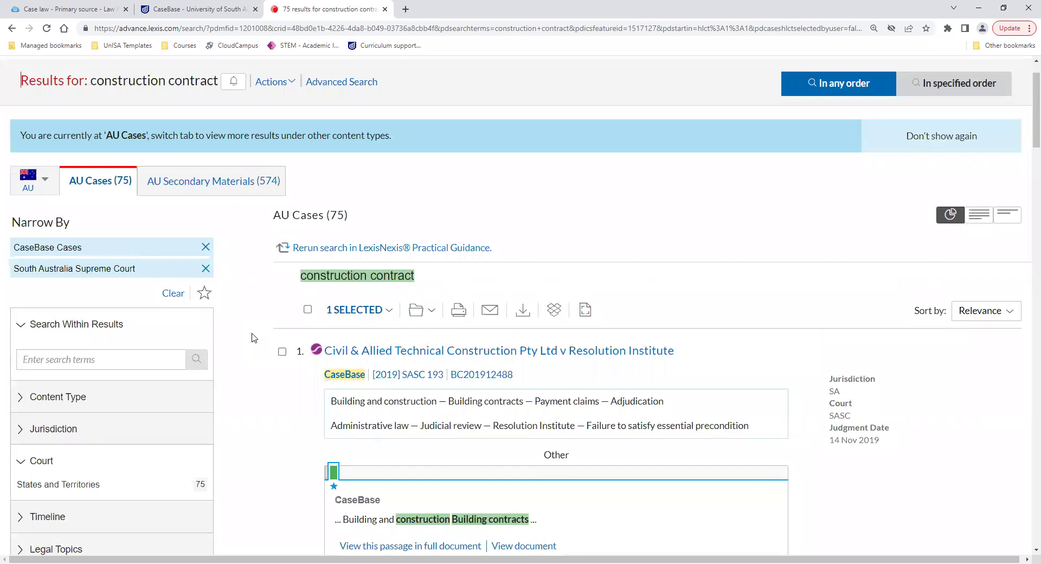
Open Civil & Allied Technical Construction v Resolution Institute [2019] SASC 193 and read through it to its citing cases.
click(388, 351)
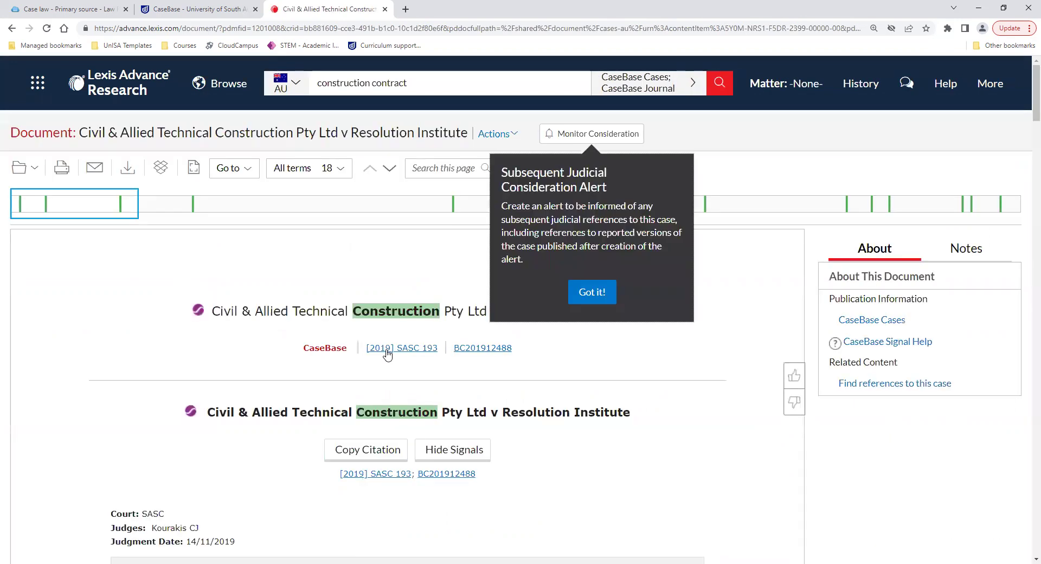
click(588, 295)
scroll(748, 331, down, 6)
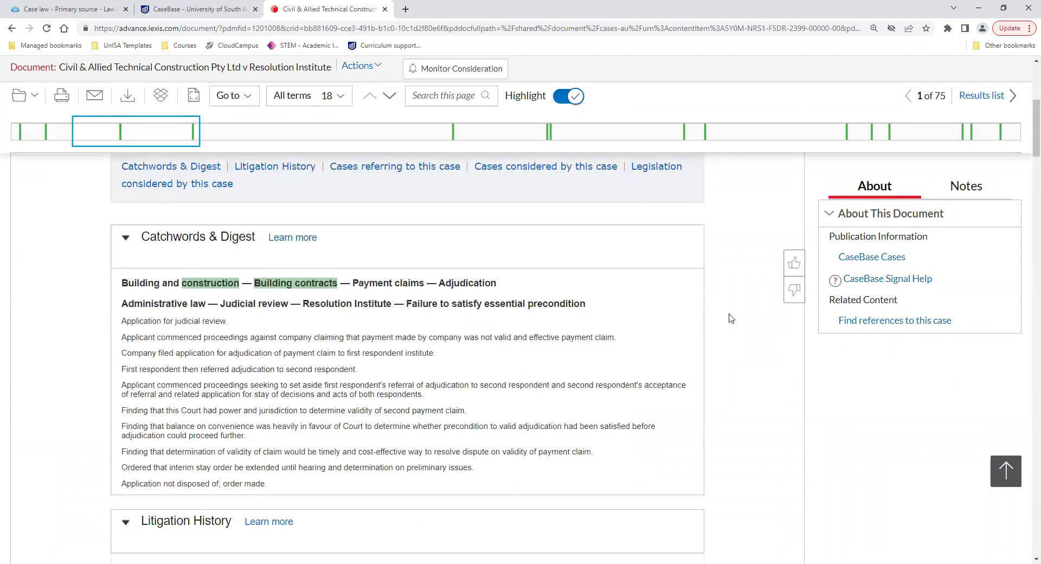
scroll(709, 305, down, 20)
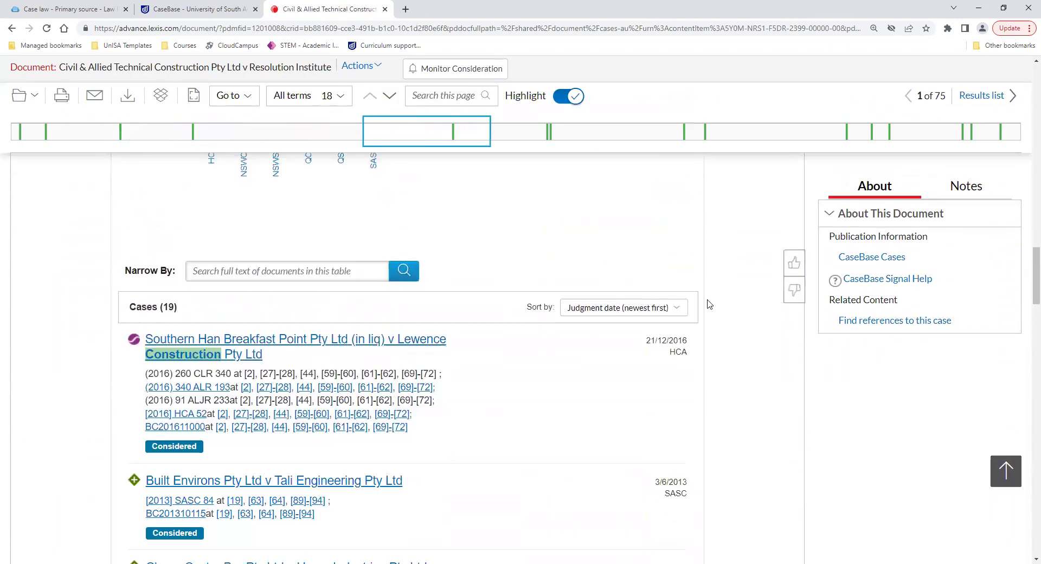
scroll(710, 304, down, 7)
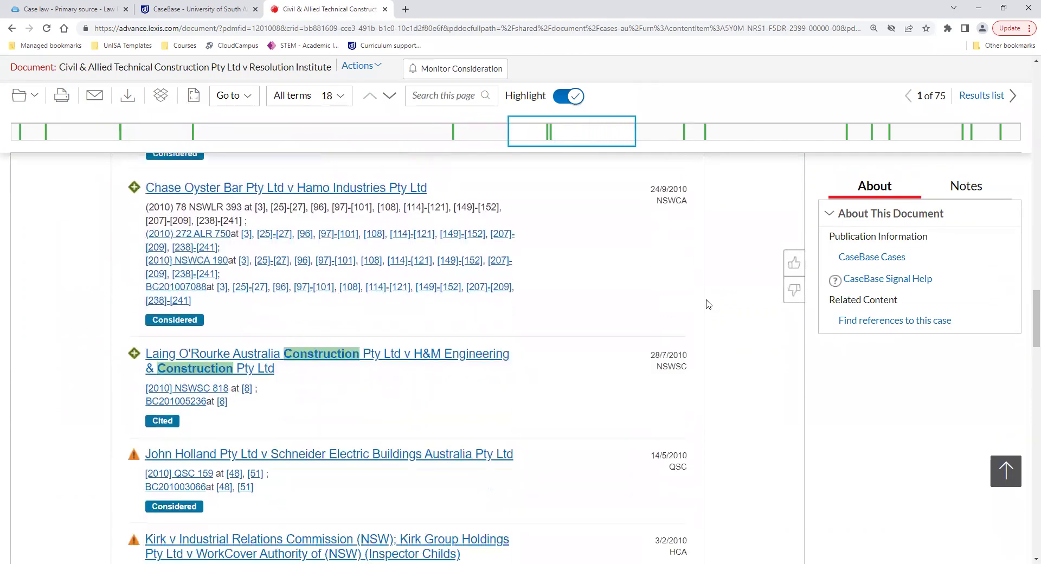
scroll(709, 304, down, 15)
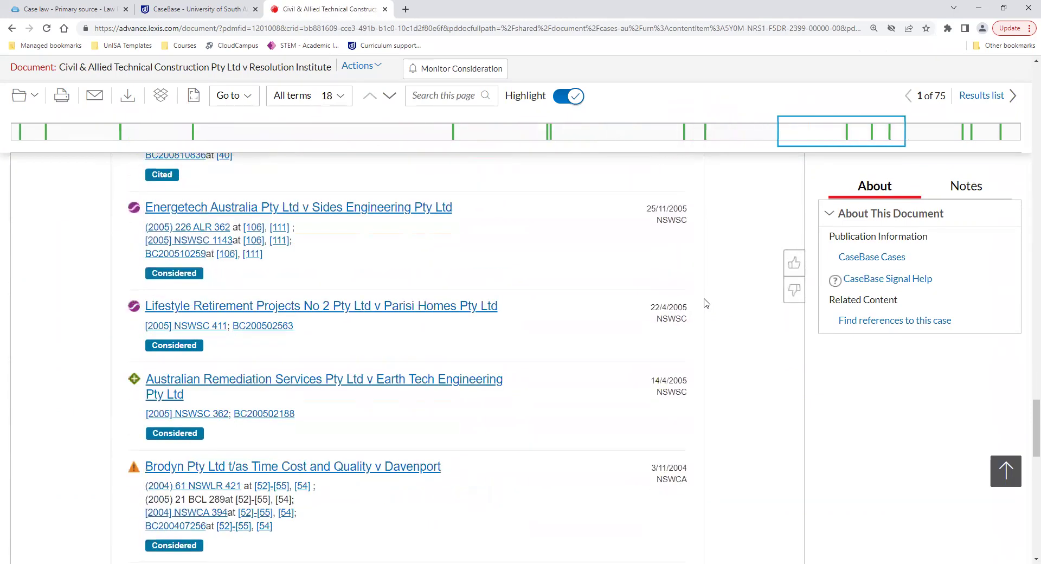
scroll(706, 303, up, 20)
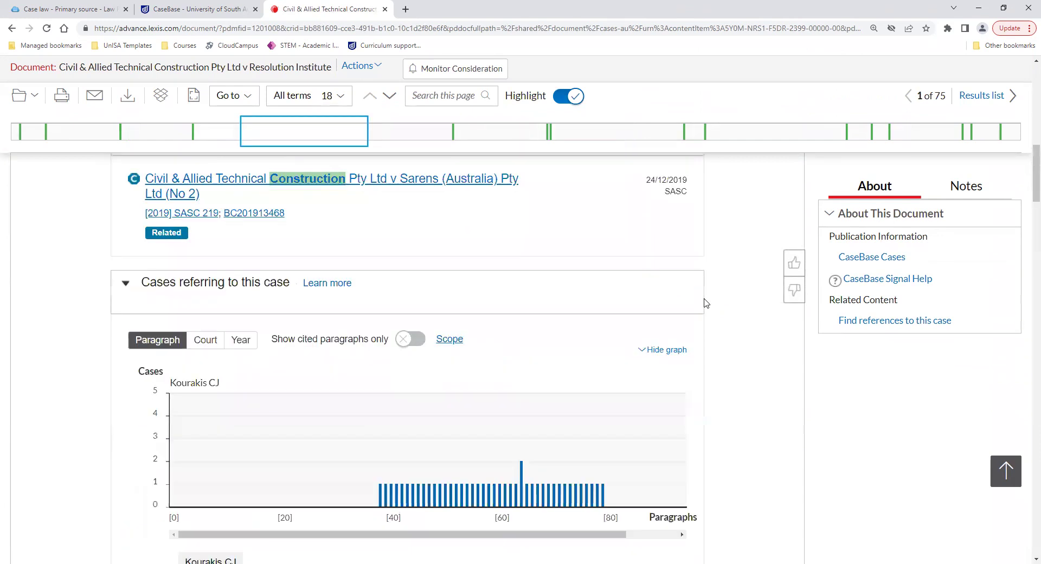